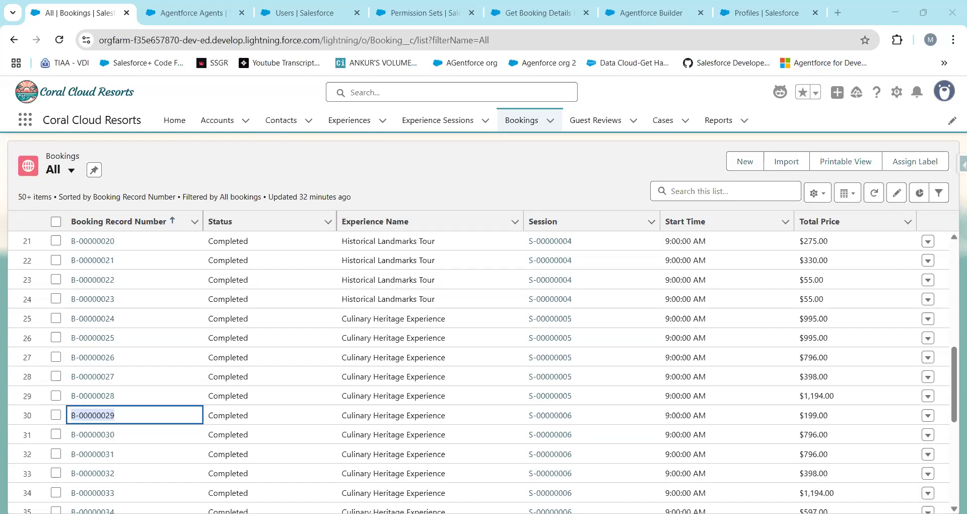
left_click_drag(70, 415, 116, 411)
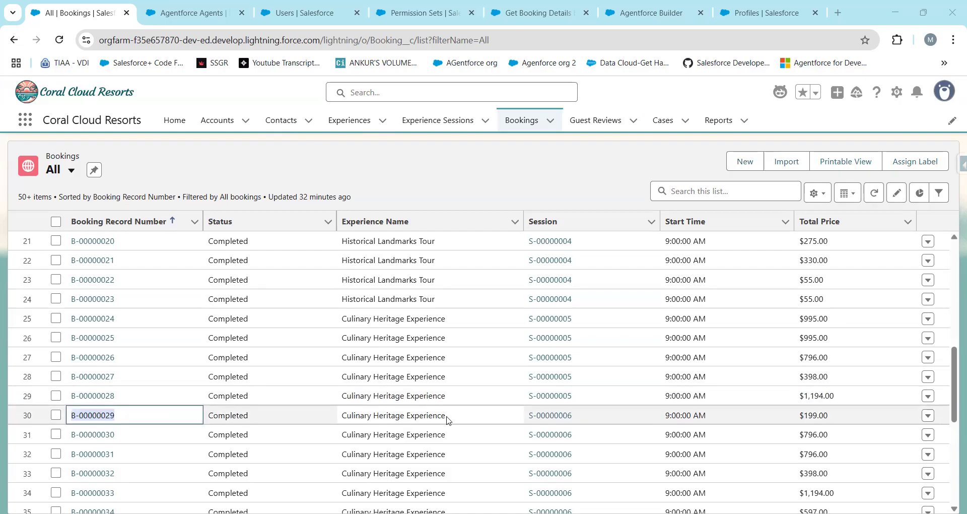
left_click_drag(449, 420, 334, 420)
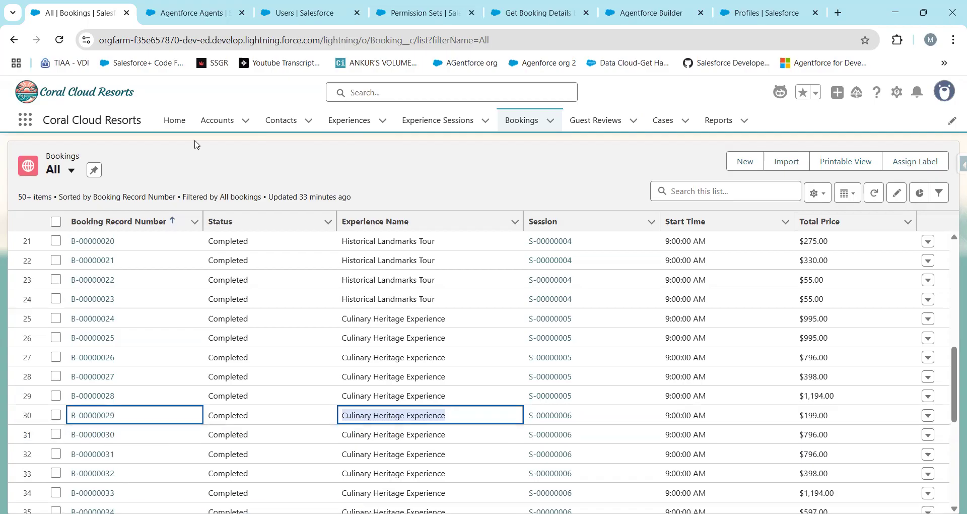
Start a new agent from the Agentforce Agents setup page using the Agentforce Service Agent template and continue to topic selection.
left_click(183, 7)
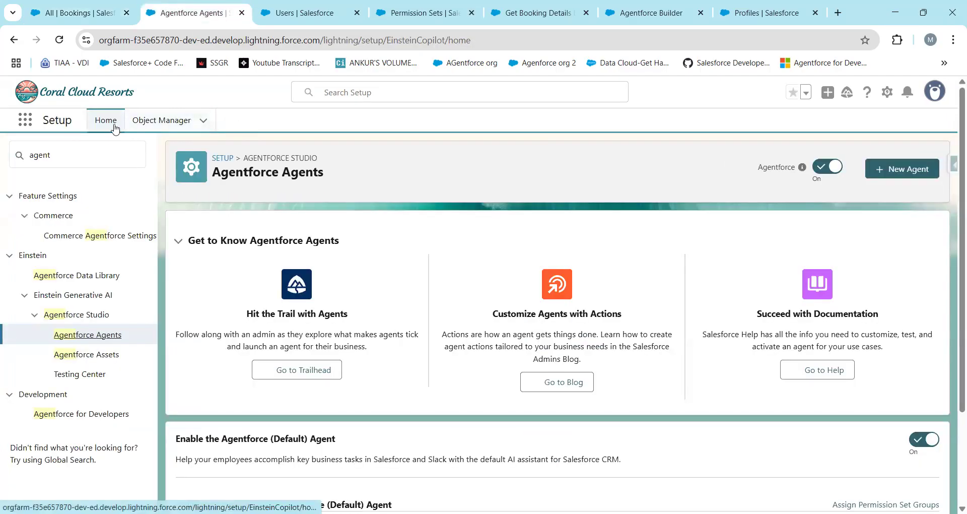
left_click(58, 155)
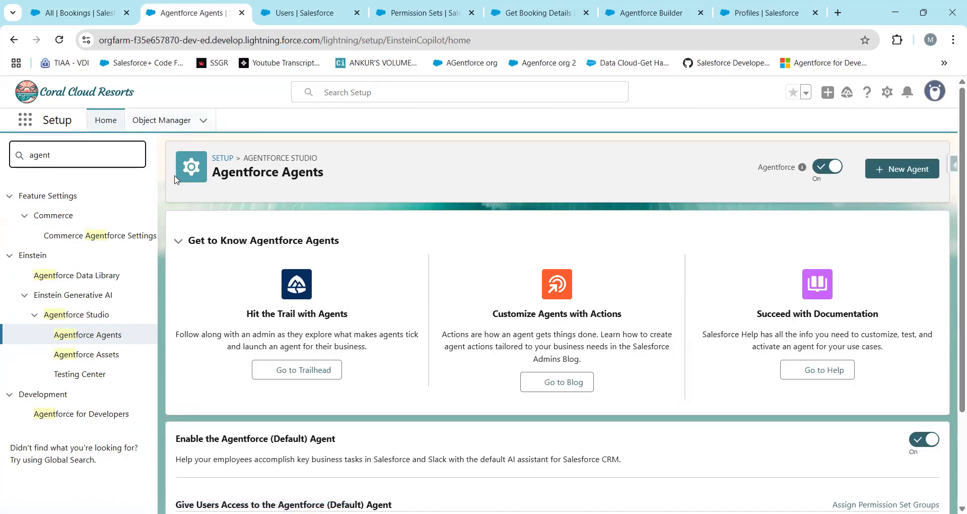
left_click(93, 339)
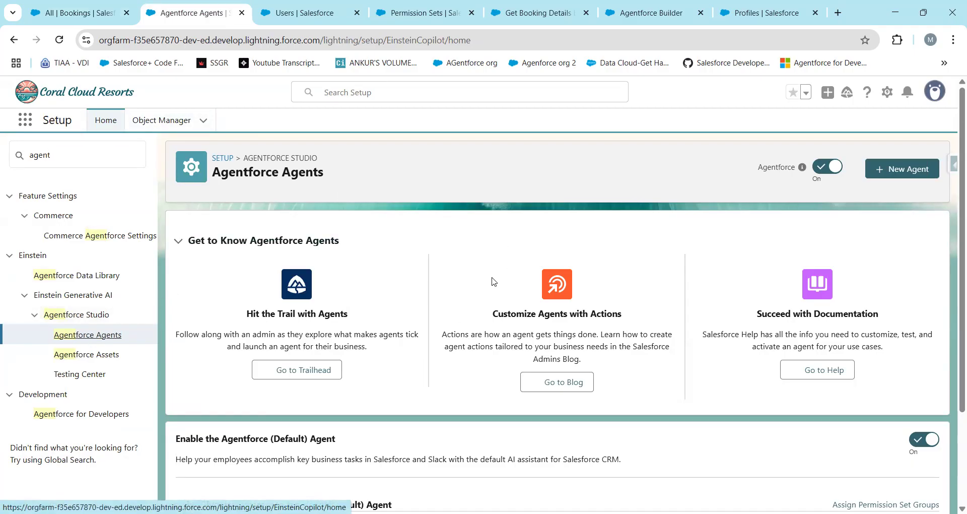
left_click(918, 173)
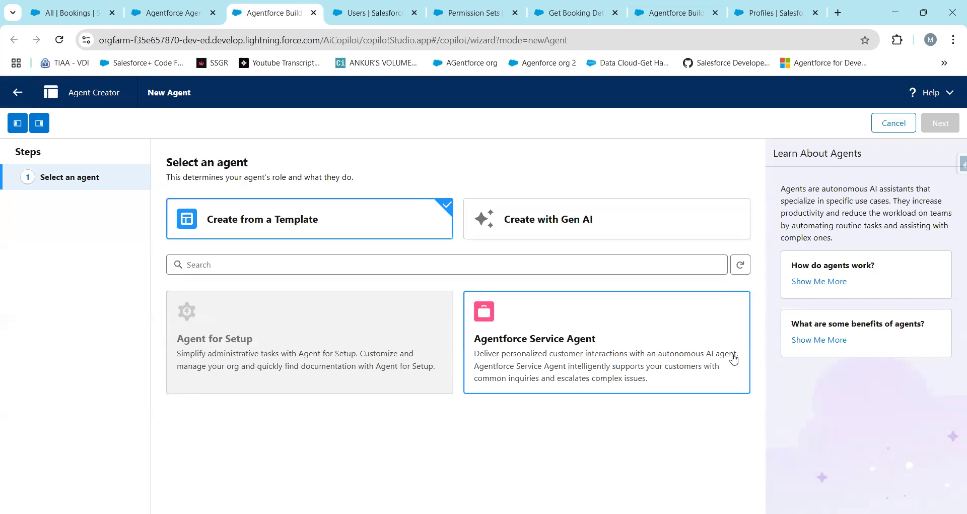
left_click(607, 358)
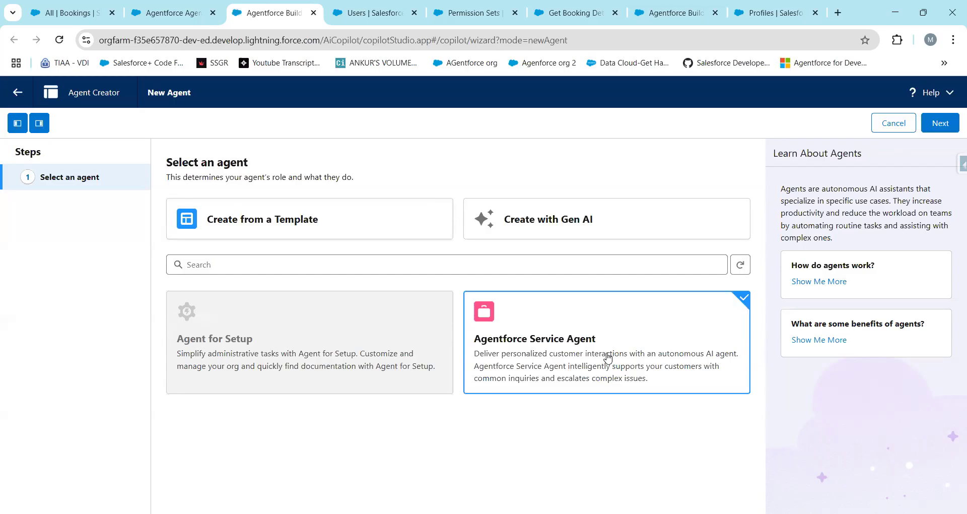
left_click(937, 127)
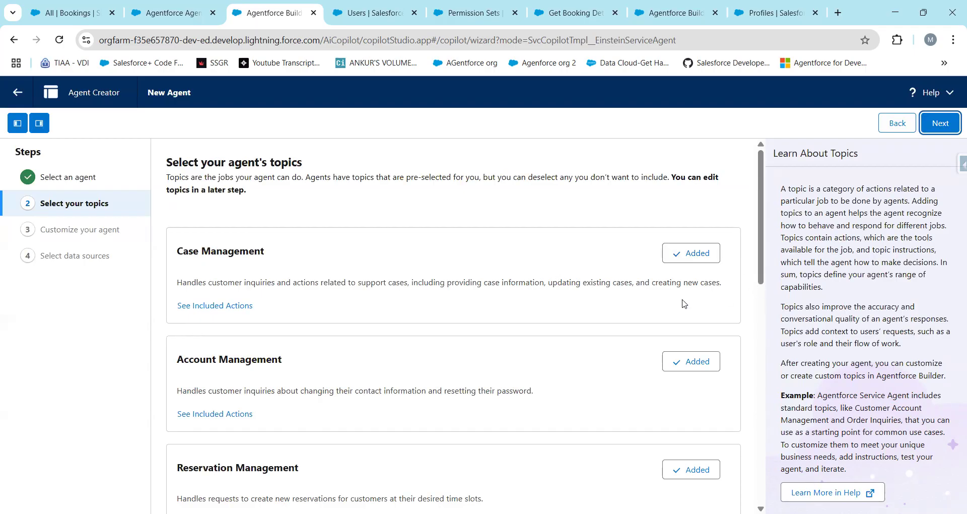
Deselect every preselected topic, from Case Management through Service Customer Verification, and continue to the agent customization.
left_click(695, 253)
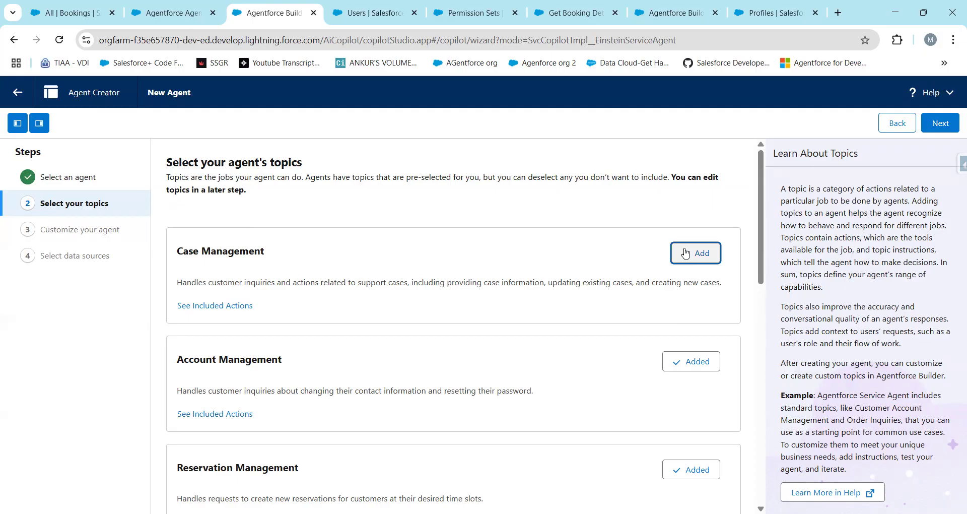
left_click(694, 363)
scroll(693, 365, "down", 2)
left_click(695, 370)
left_click(694, 478)
scroll(695, 477, "down", 4)
left_click(689, 375)
left_click(692, 476)
scroll(693, 468, "down", 6)
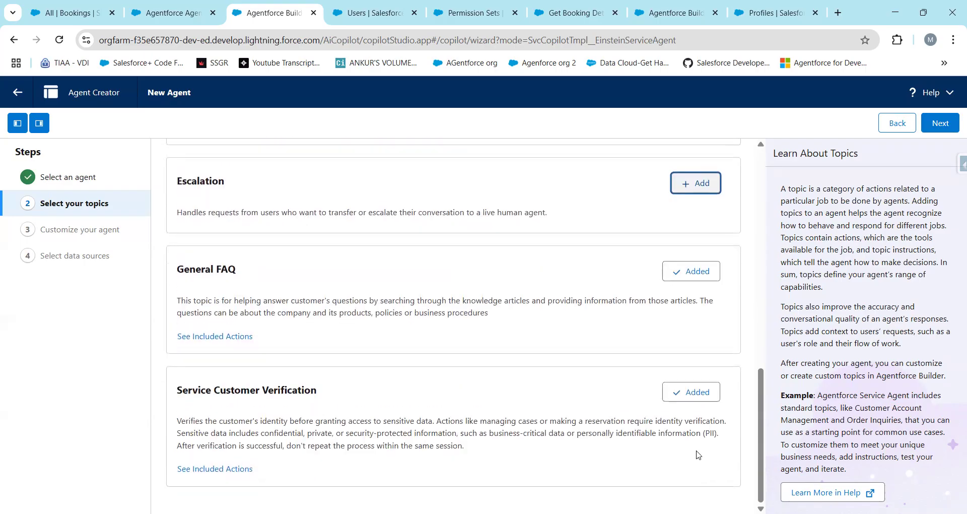
left_click(689, 275)
left_click(694, 392)
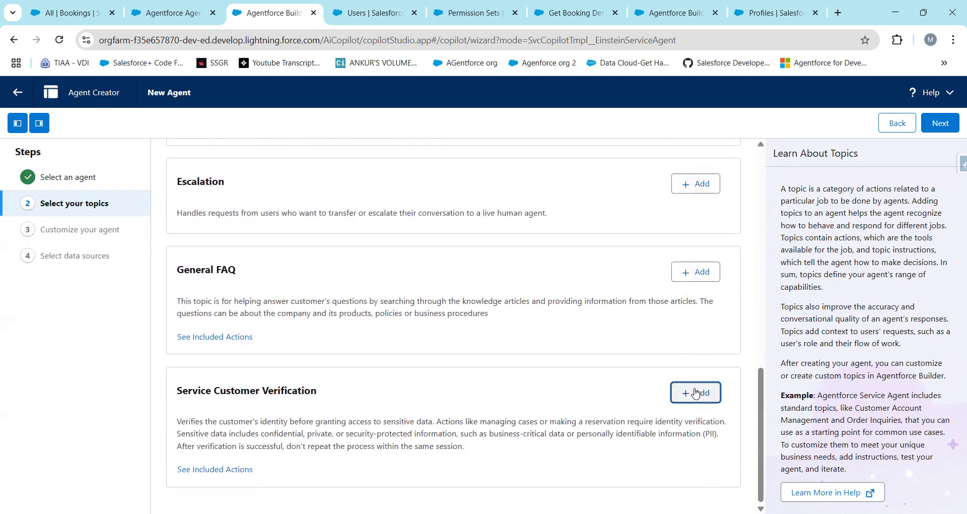
scroll(693, 303, "up", 15)
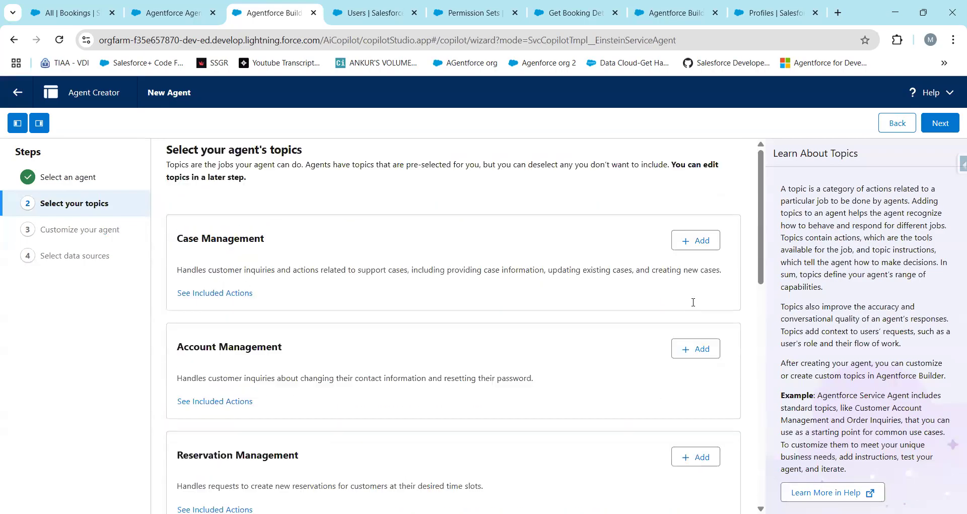
left_click(941, 124)
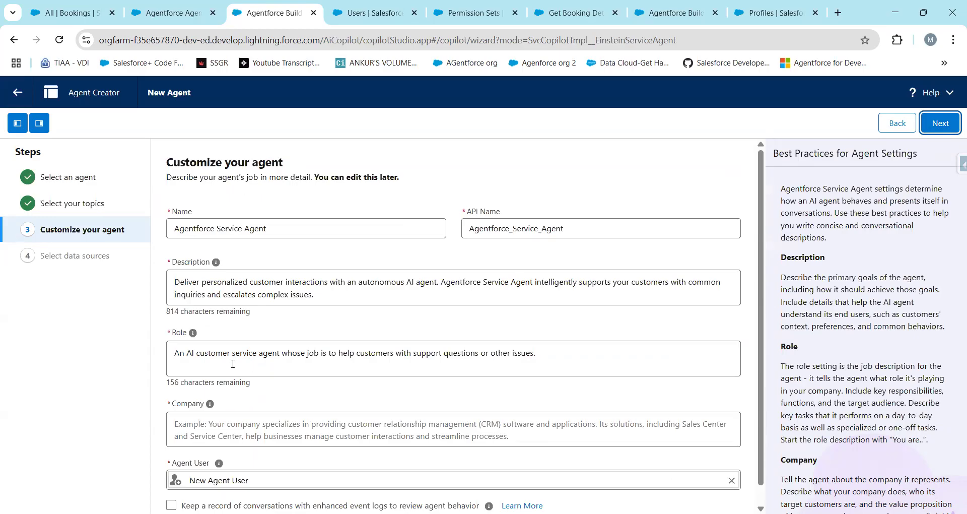
Fill in the company description with "Coral cloud resorts provides amazing destination activities.".
scroll(233, 363, "down", 1)
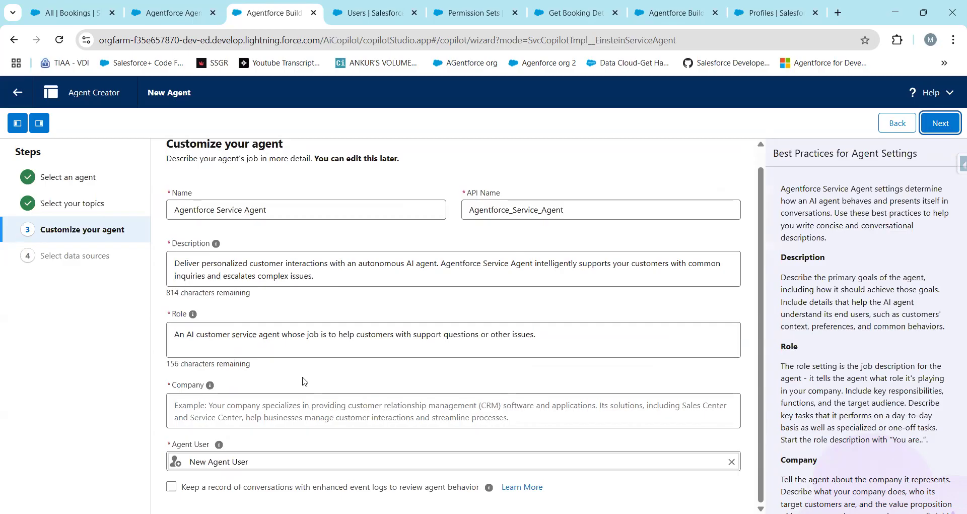
left_click(328, 414)
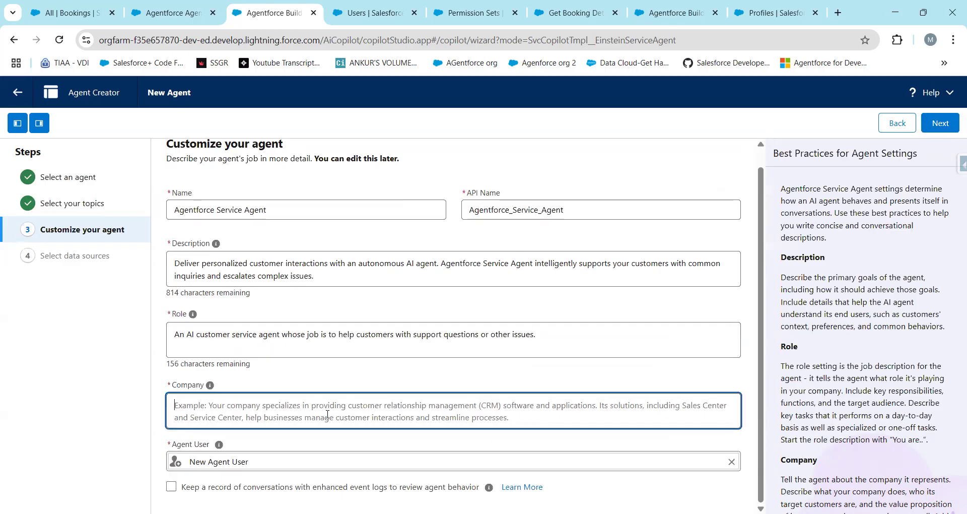
mouse_move(209, 387)
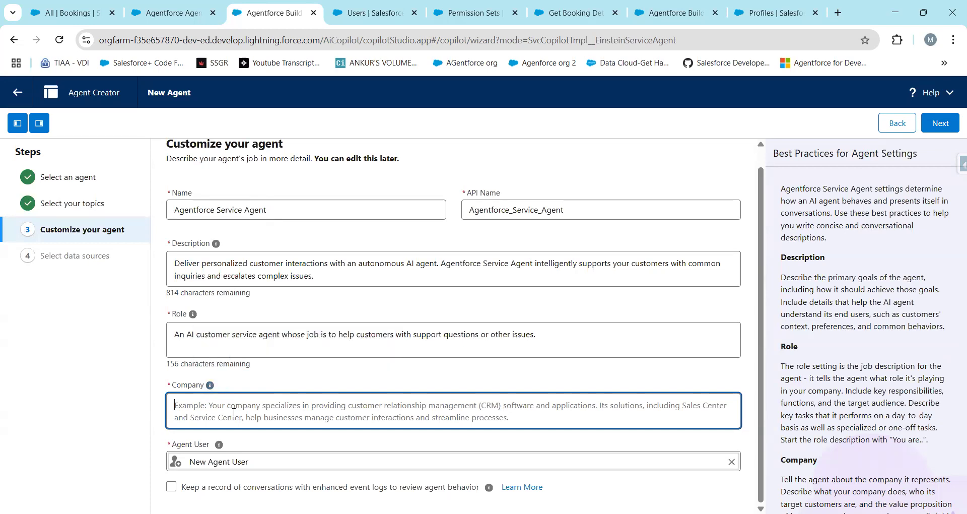
type("C")
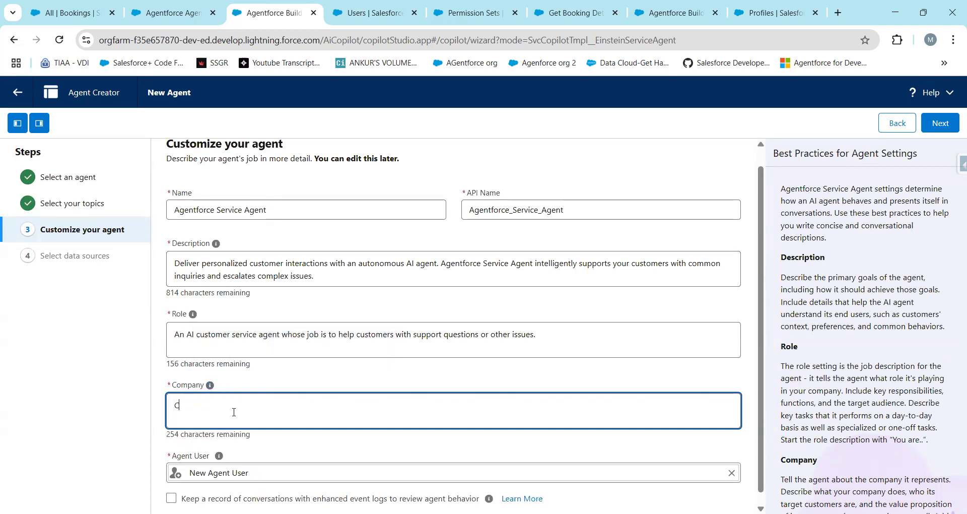
type("oral cloud resorts provi")
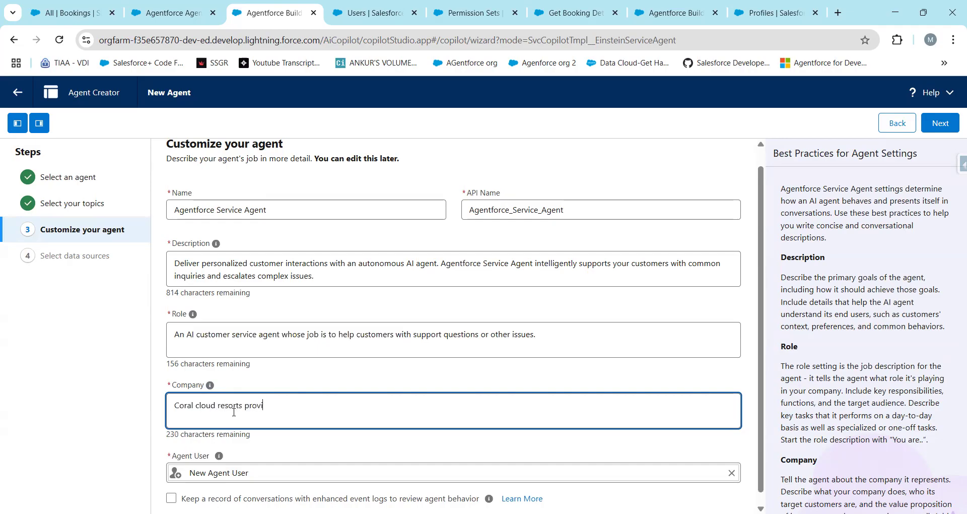
type("des amazing destination activities.")
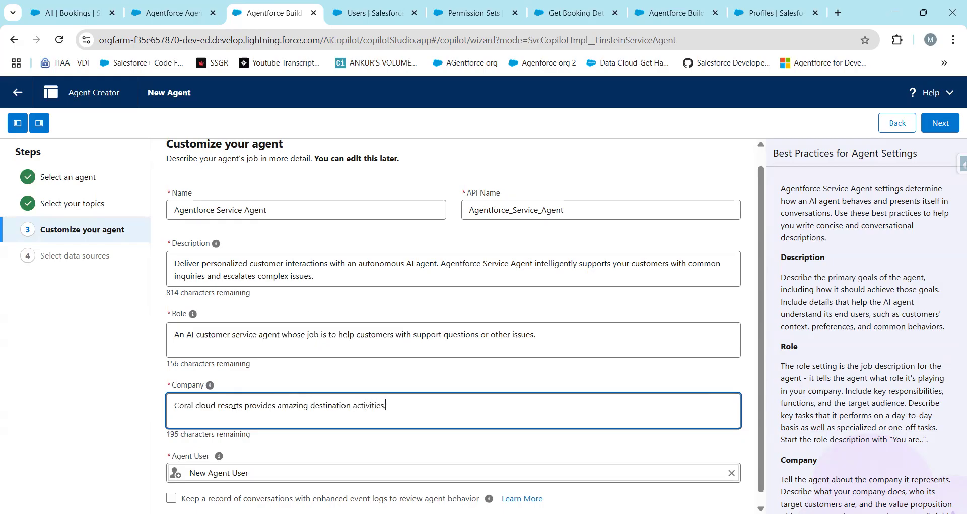
Set the agent user to EinsteinServiceAgent User, enable conversation records with enhanced event logs, and submit the agent details.
scroll(362, 456, "down", 1)
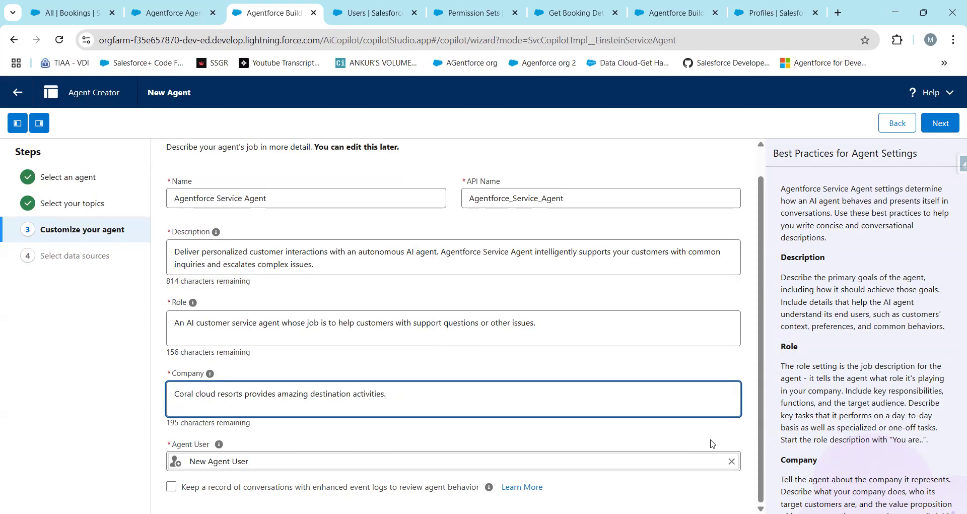
left_click(731, 459)
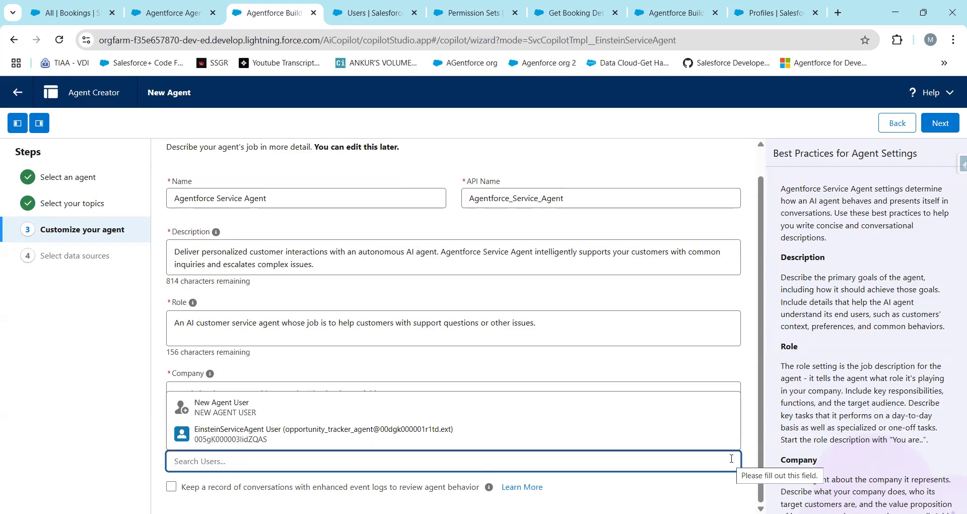
left_click(300, 434)
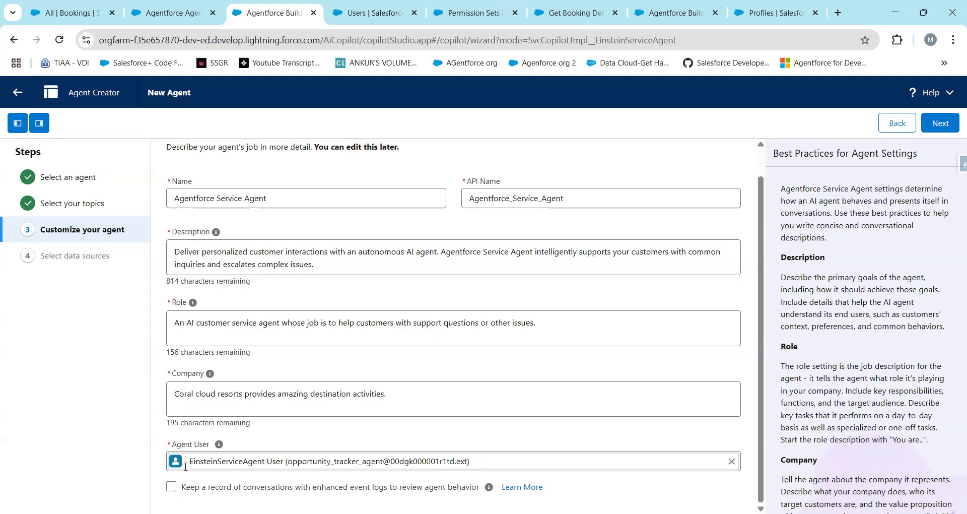
left_click(171, 486)
scroll(586, 389, "up", 1)
left_click(938, 130)
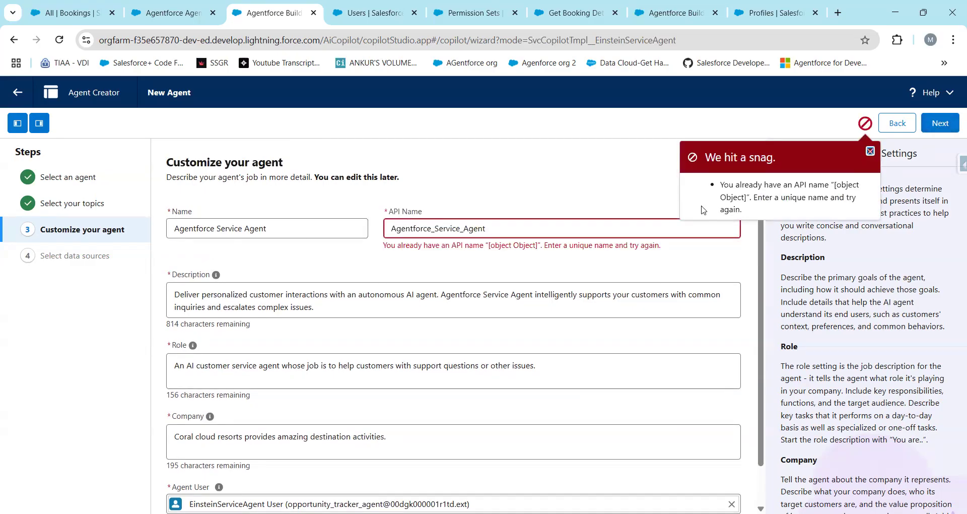
Rename the agent as Coral ClLoud Service Agent.
left_click(491, 228)
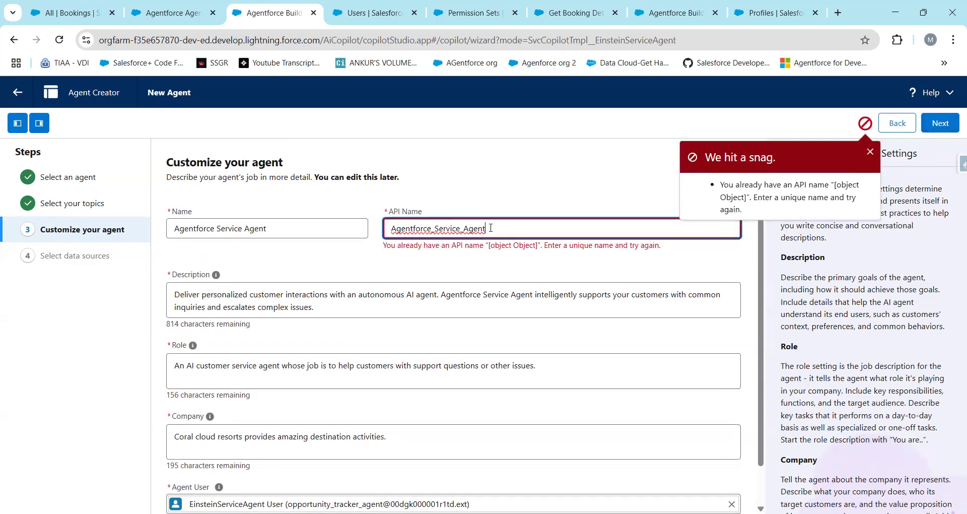
triple_click(248, 224)
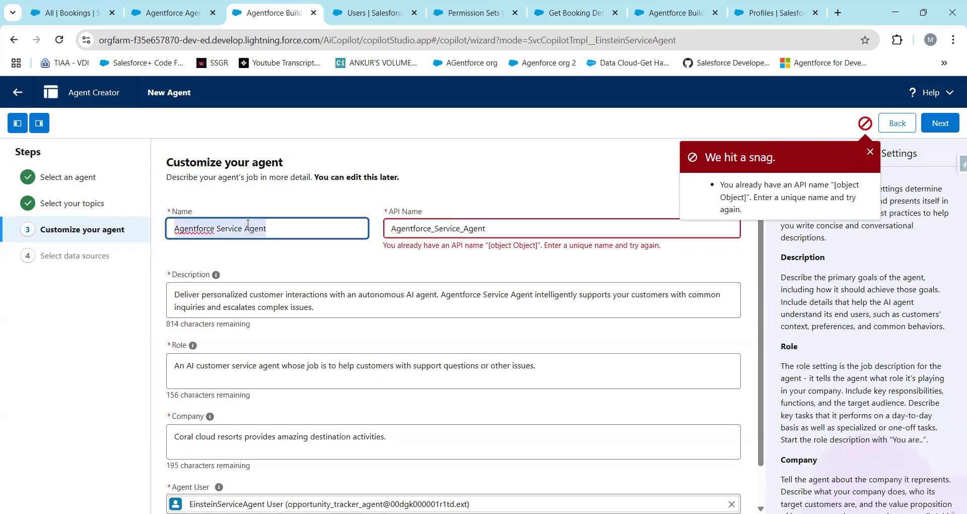
double_click(177, 229)
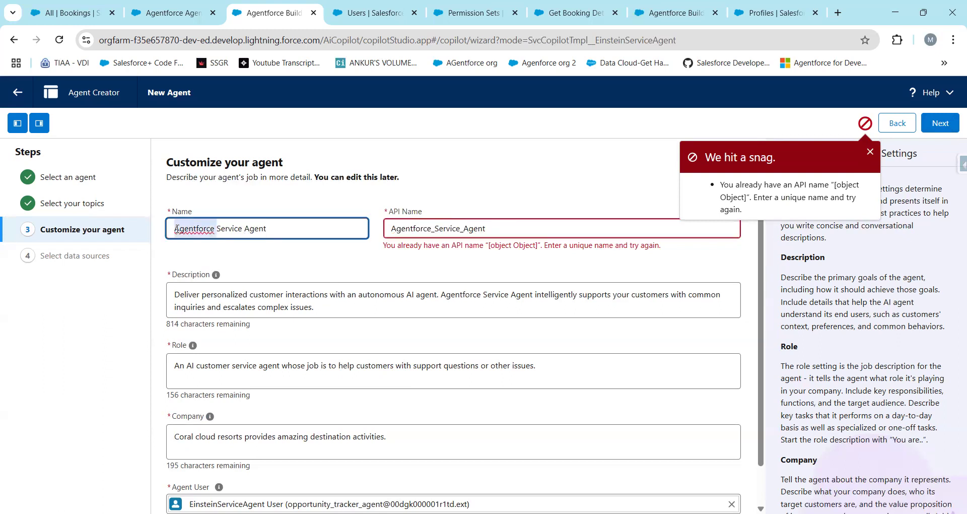
key("BackSpace")
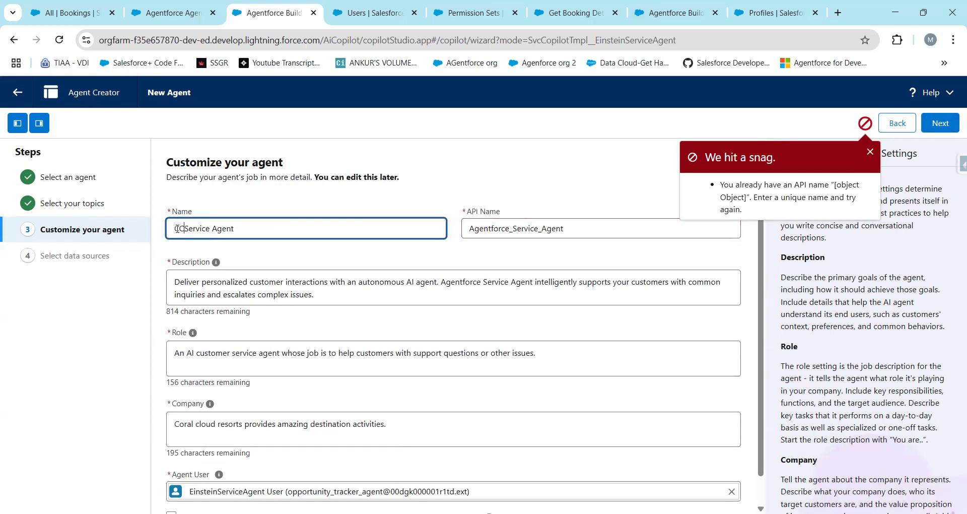
type("Coral CLoud")
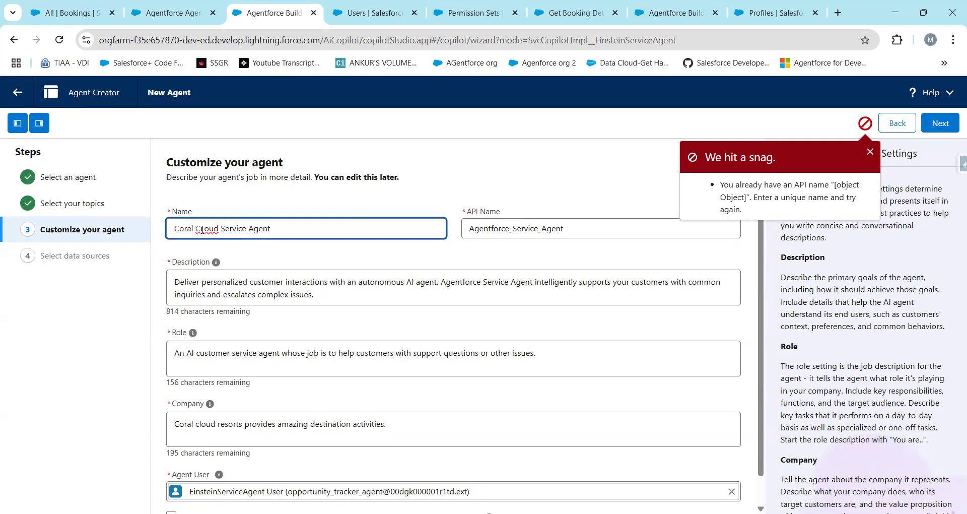
left_click(201, 230)
type("l")
Clear the old API name and regenerate it from the agent's name as Coral_ClLoud_Service_Agent.
left_click(500, 237)
key("ctrl+a")
key("BackSpace")
left_click(386, 231)
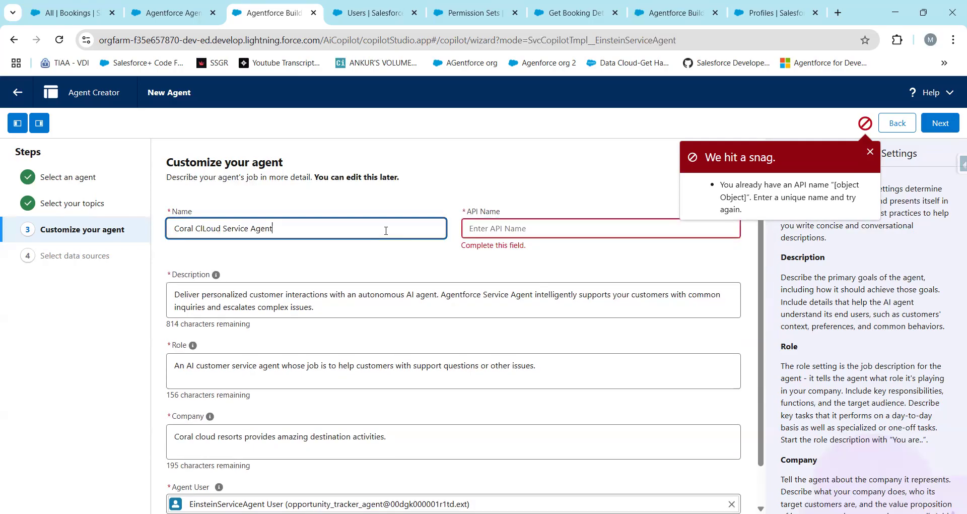
key("Tab")
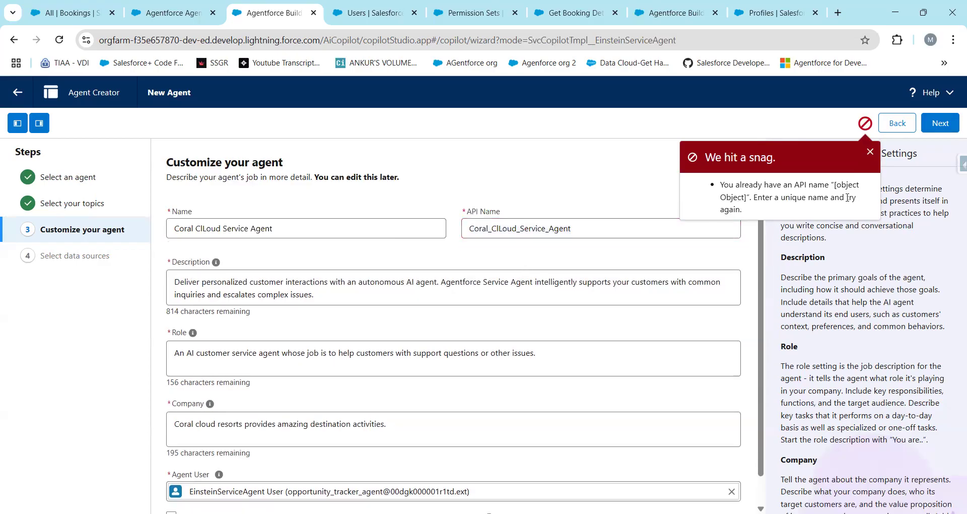
Create the agent without selecting a data library and dismiss the welcome dialog.
left_click(936, 129)
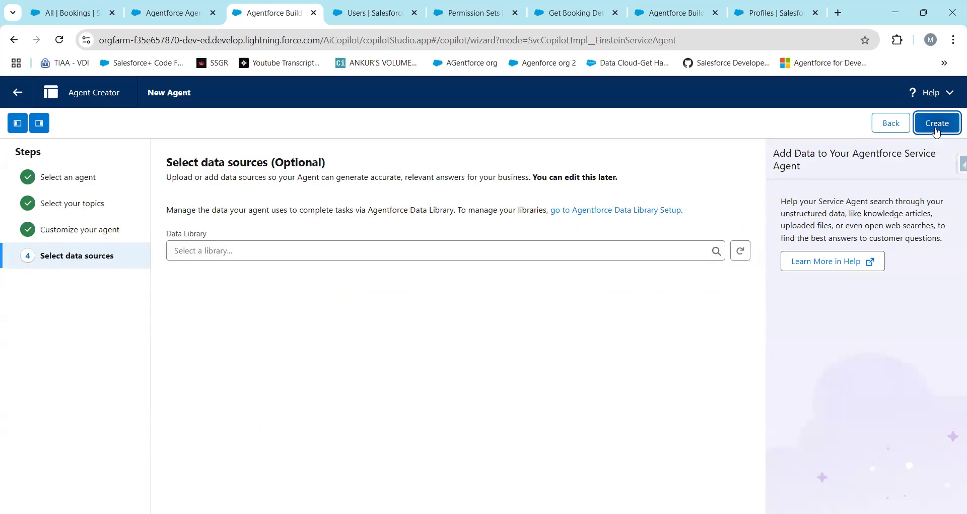
left_click(936, 124)
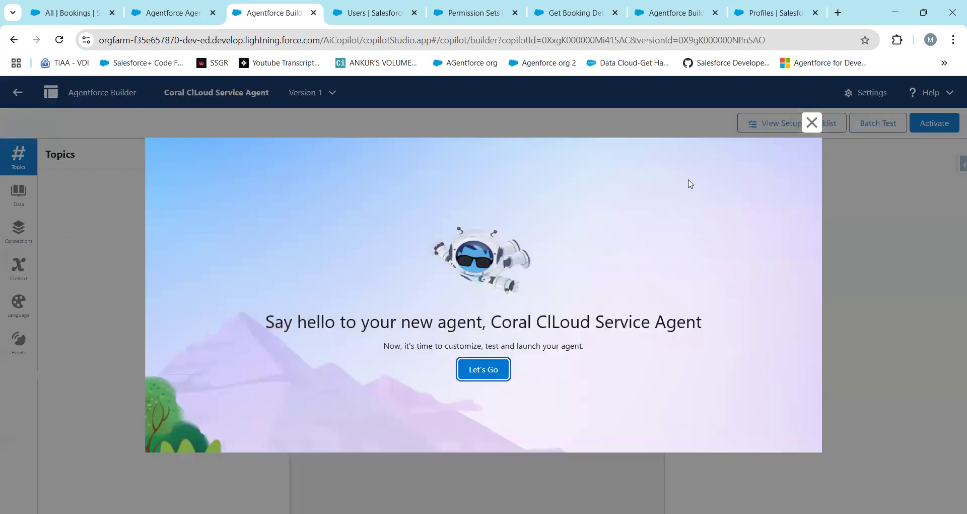
left_click(812, 122)
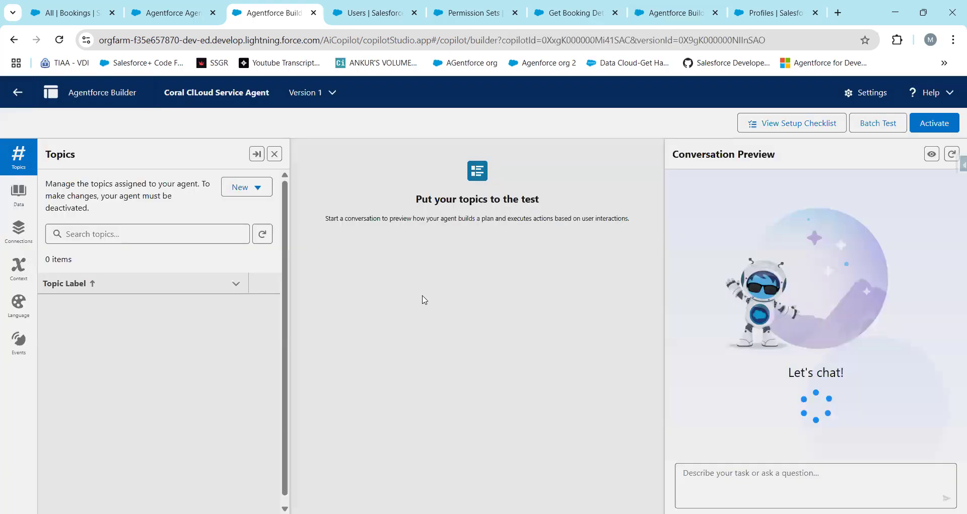
Create a new topic described as "Ask user for a Booking Id and return details for that it." and generate its details.
left_click(257, 192)
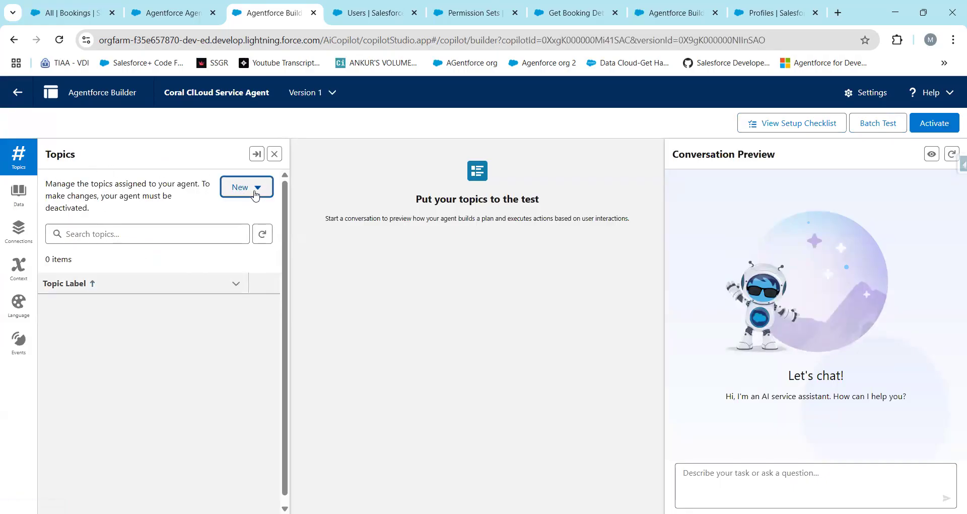
left_click(267, 234)
left_click(406, 280)
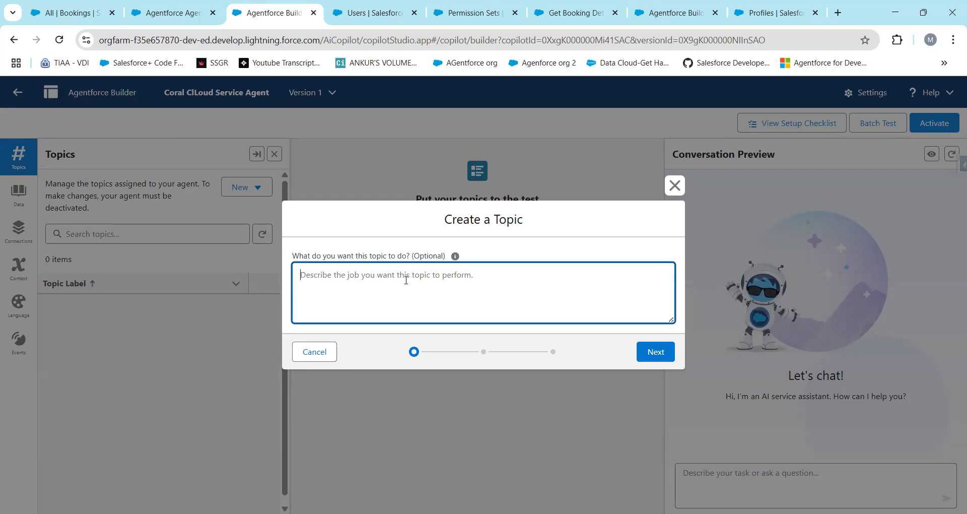
type("Ask")
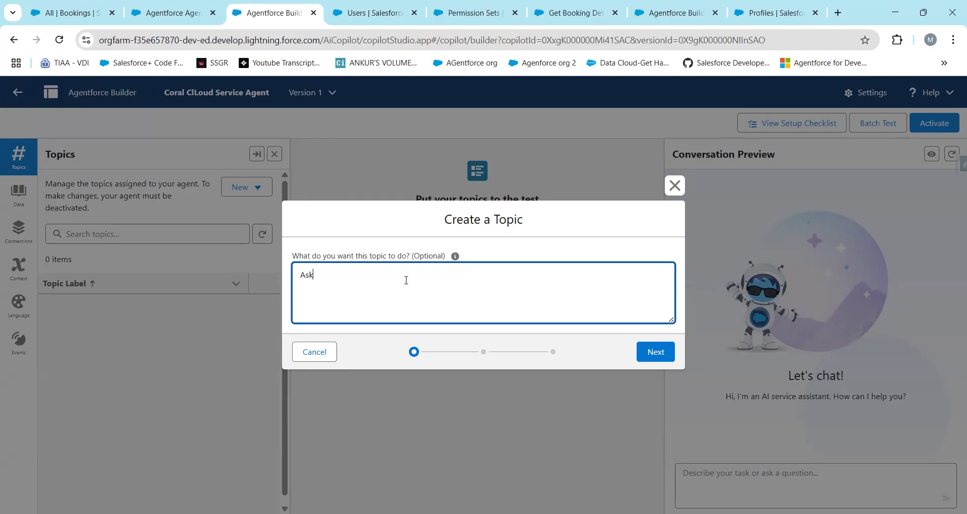
type(" user for a Booking Id and return deta")
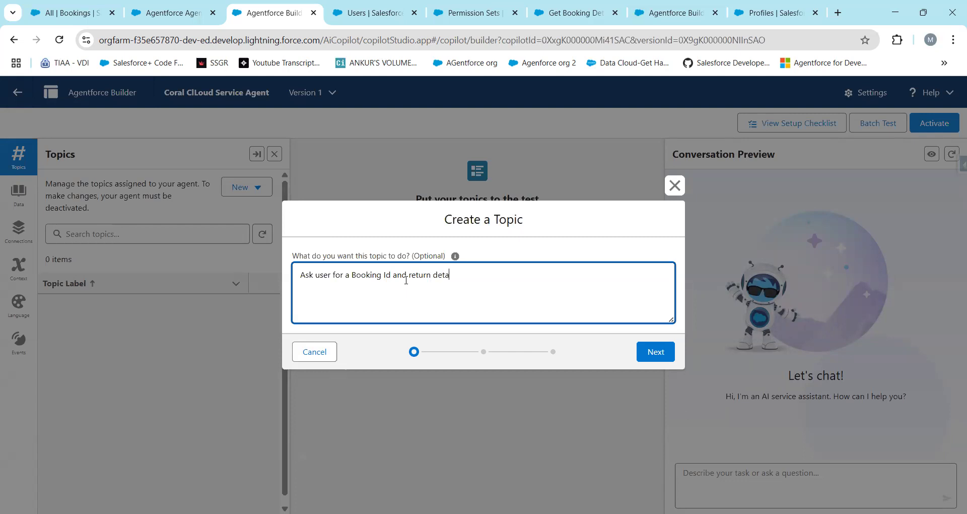
type("ils for that it.")
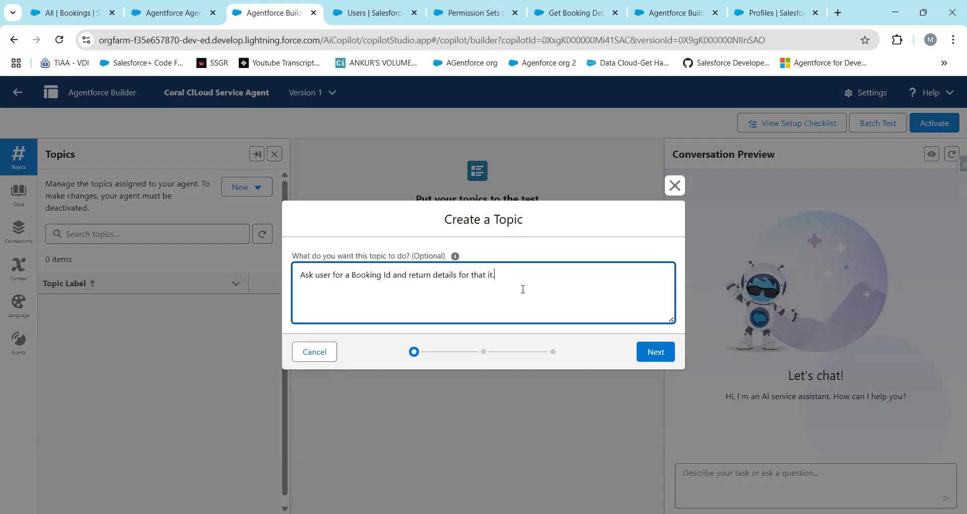
left_click(667, 359)
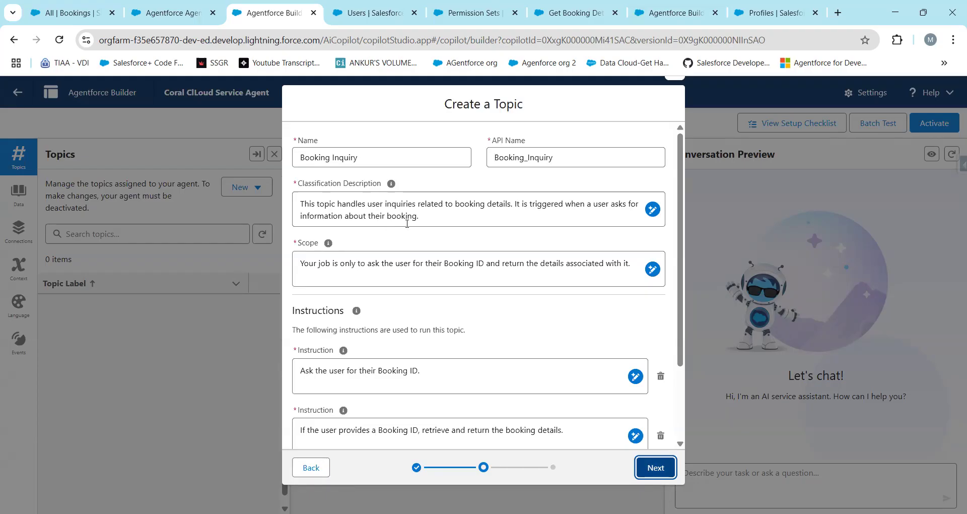
Review the generated Booking Inquiry topic's description, scope and instructions, and accept them as they are.
scroll(407, 223, "down", 1)
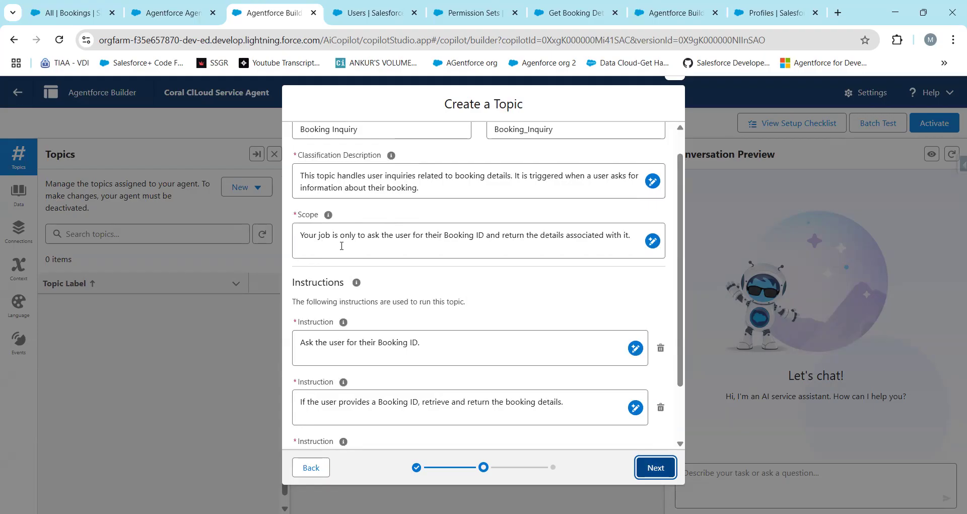
scroll(311, 226, "down", 2)
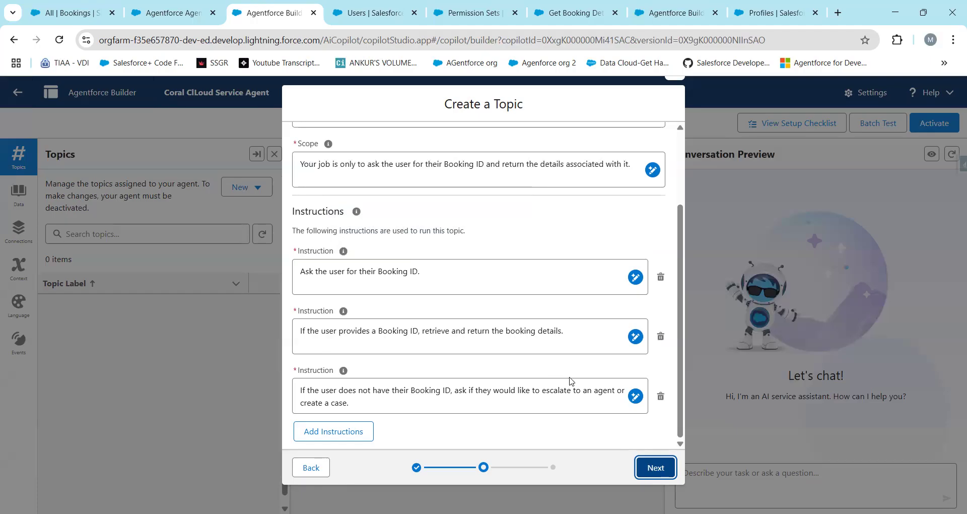
scroll(460, 312, "up", 2)
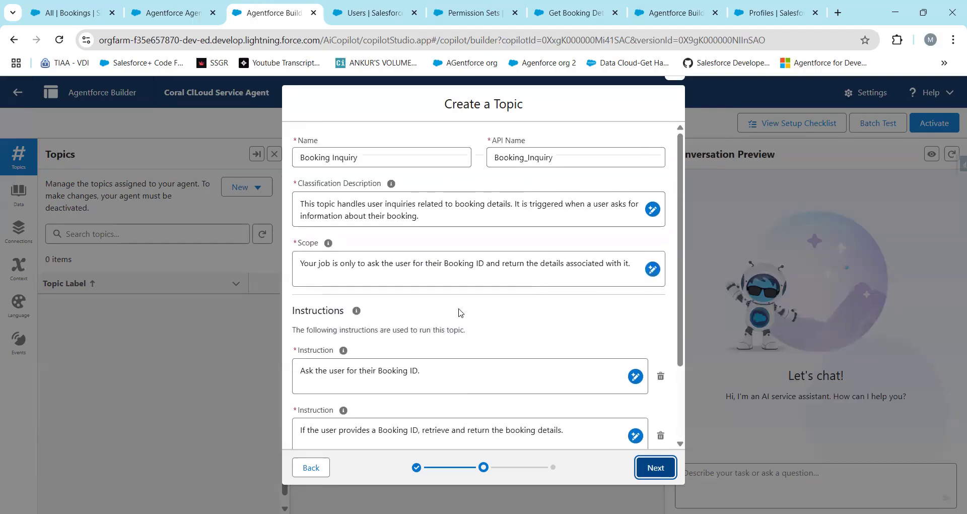
left_click(655, 467)
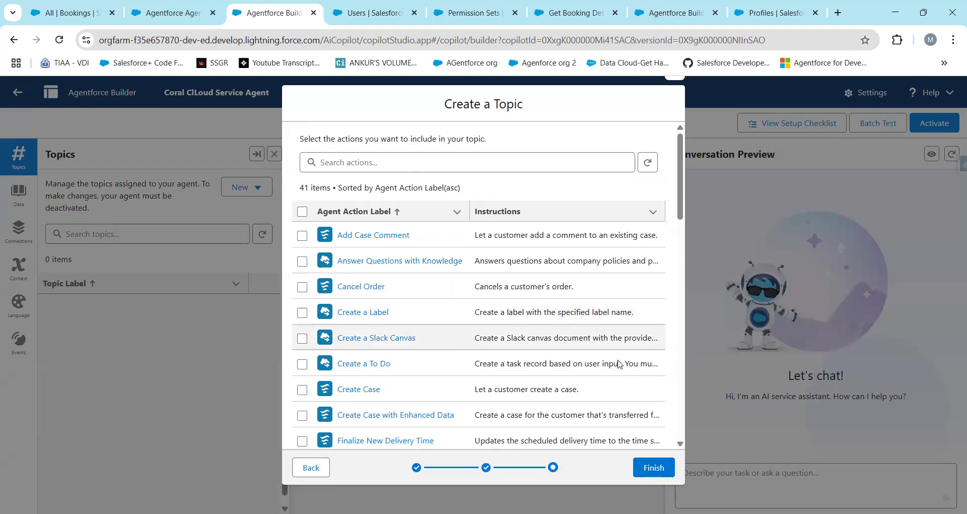
Finish creating the Booking Inquiry topic without selecting any actions and ignore the topic overlap.
scroll(477, 323, "down", 12)
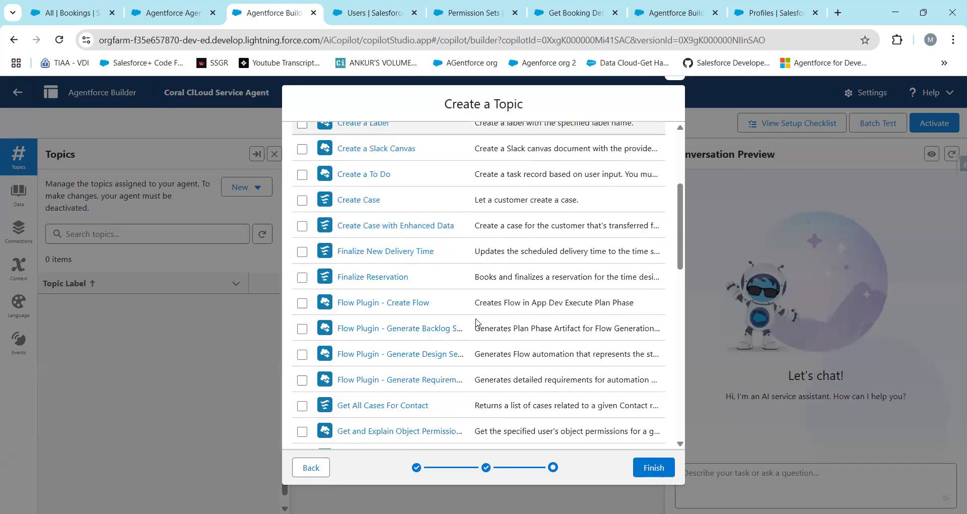
scroll(478, 322, "up", 12)
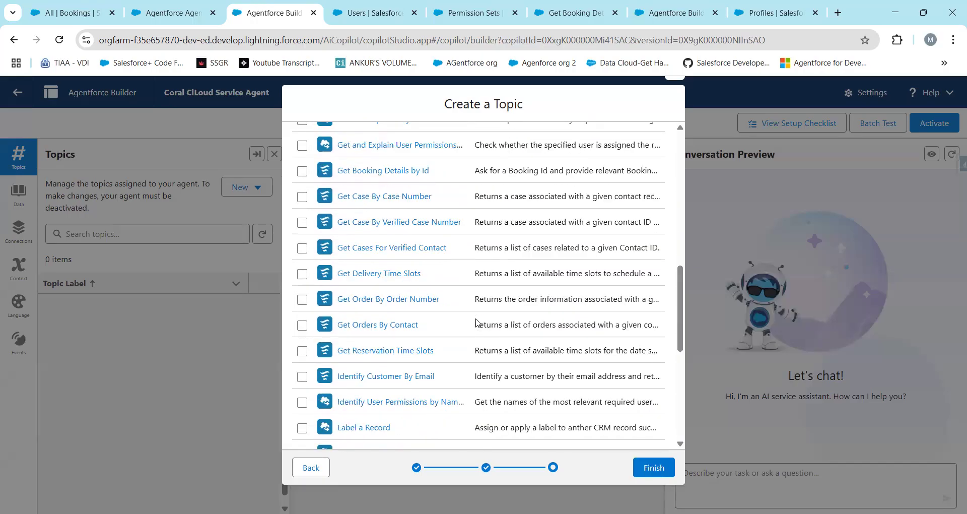
left_click(648, 469)
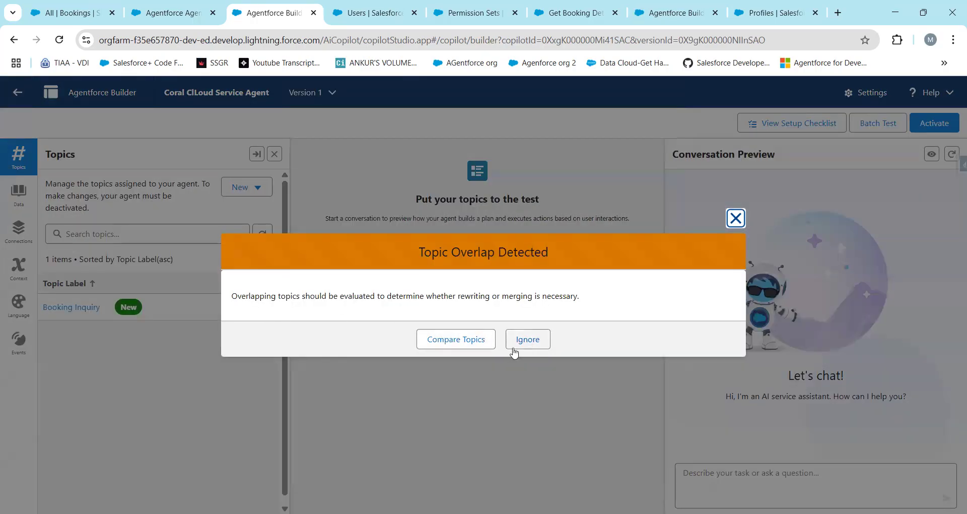
left_click(529, 347)
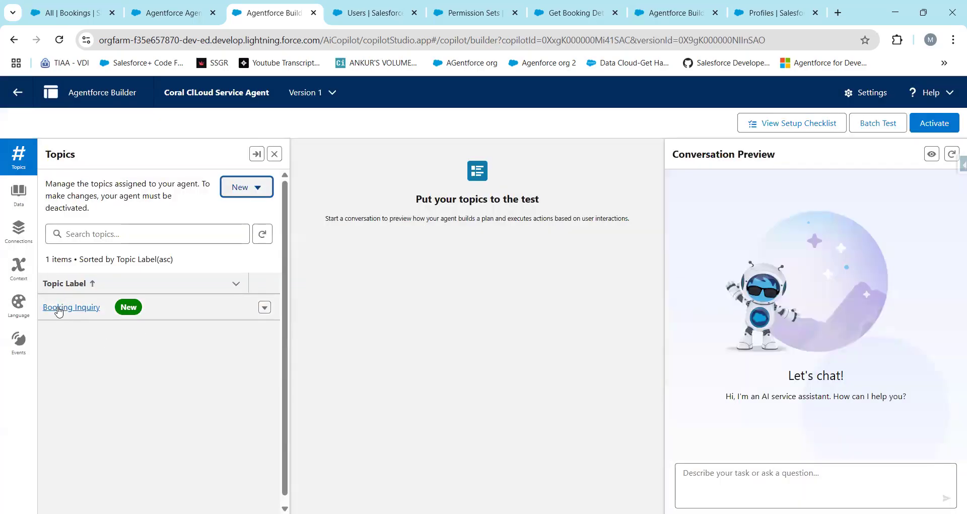
Open the Booking Inquiry topic, look over its configuration and show the actions assigned to it.
left_click(60, 310)
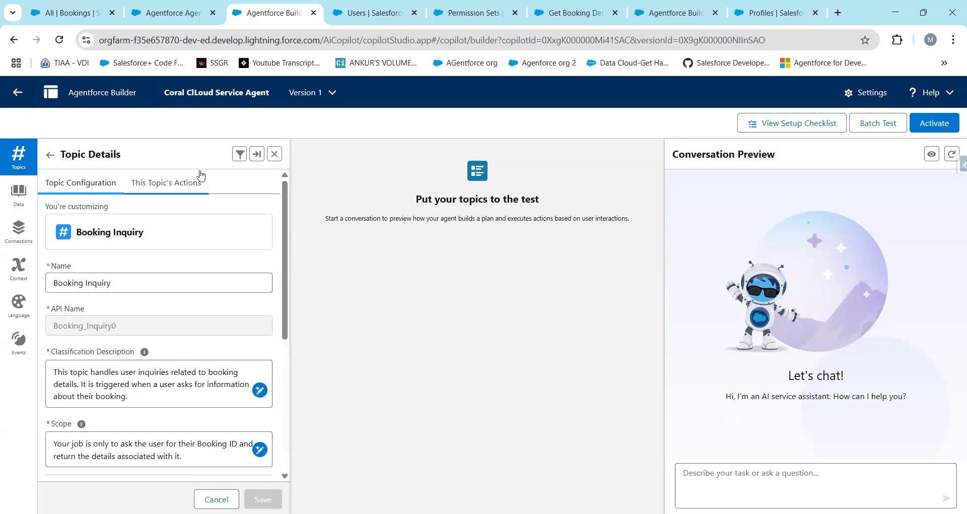
scroll(149, 412, "down", 5)
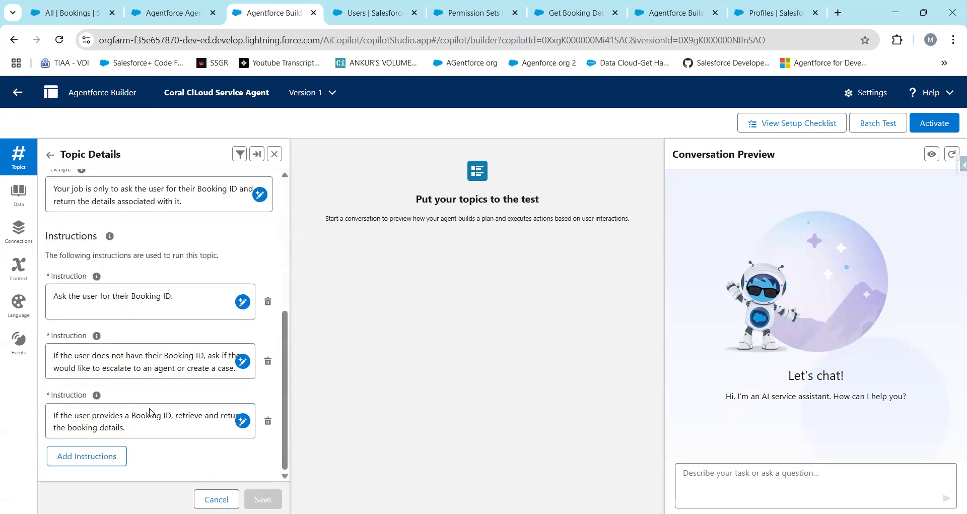
scroll(149, 412, "up", 5)
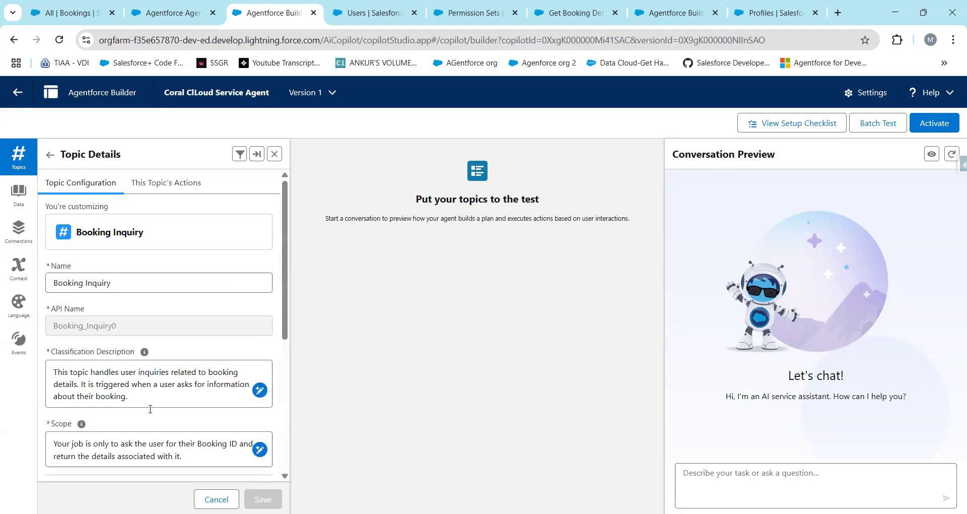
left_click(158, 187)
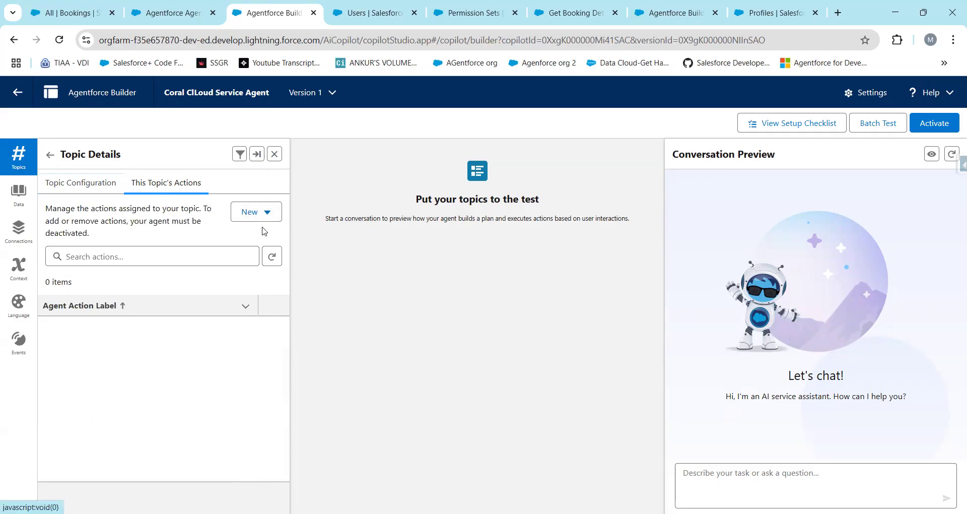
Start a new action for the topic with reference action type Flow and reference action Get Booking Details by Id.
left_click(258, 209)
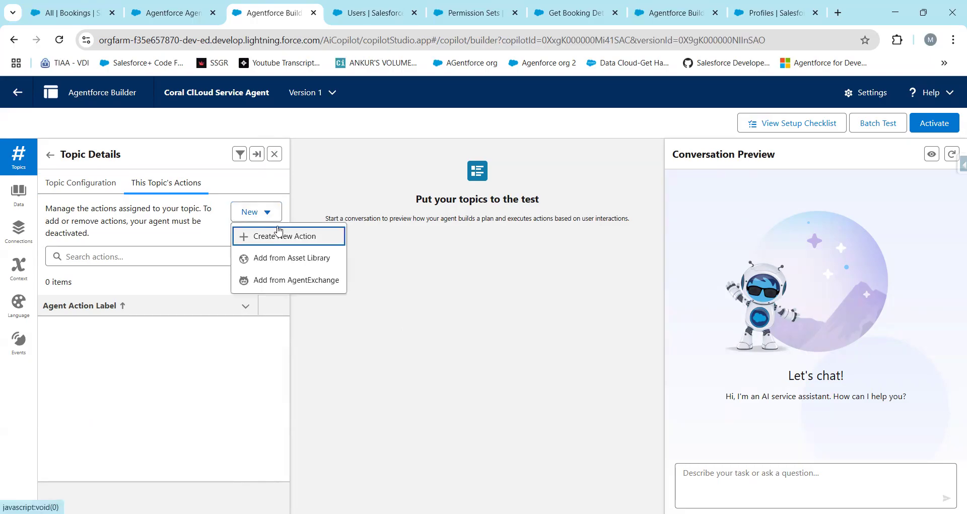
left_click(280, 237)
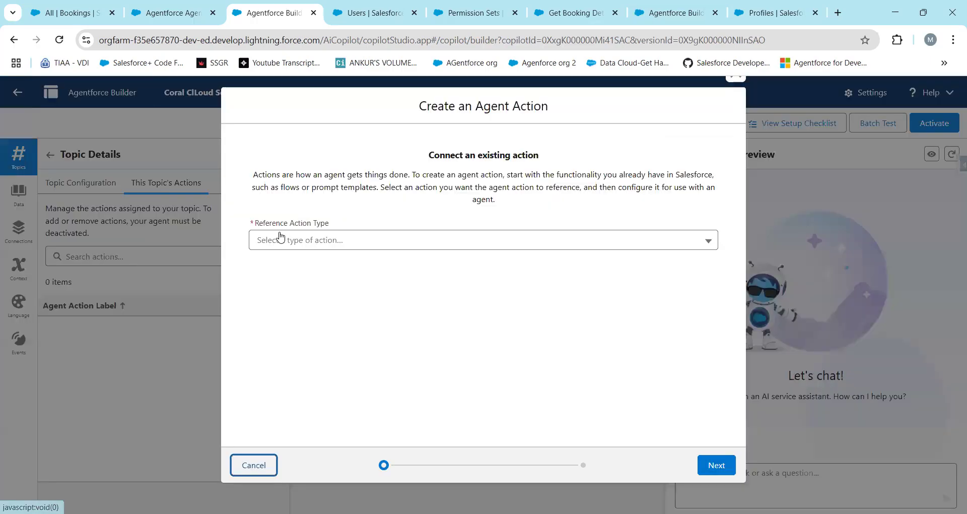
left_click(358, 244)
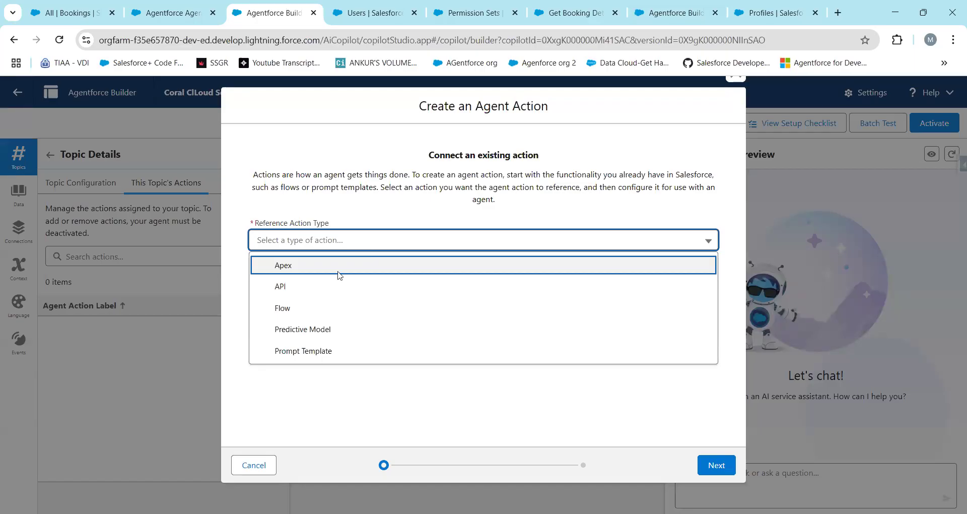
left_click(313, 305)
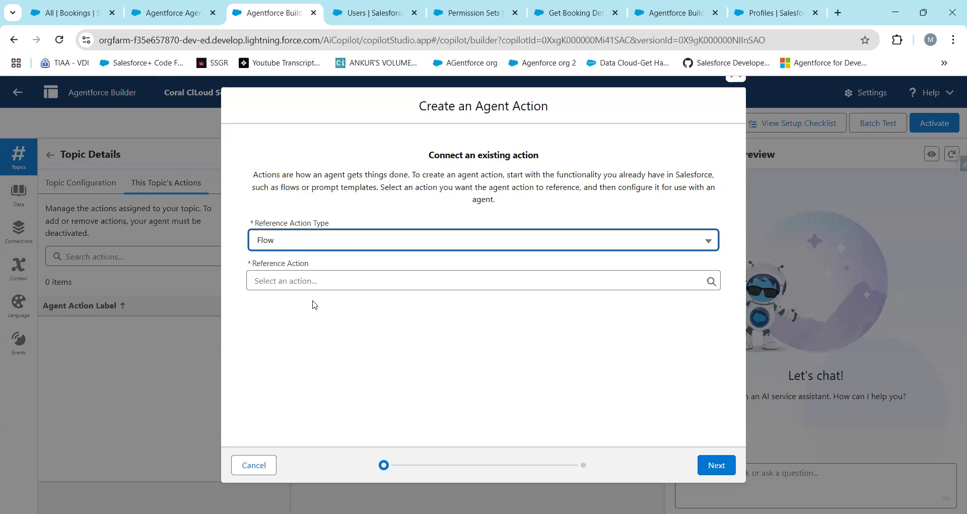
left_click(338, 283)
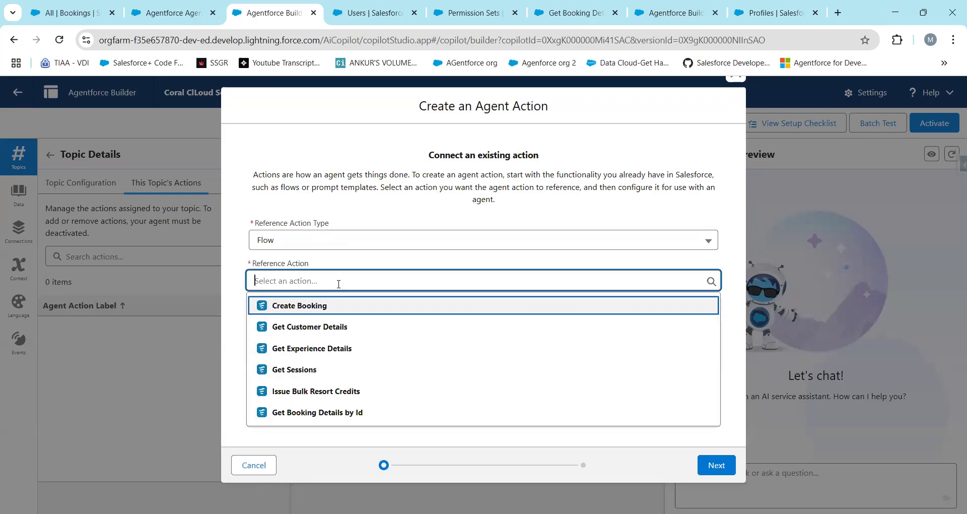
left_click(312, 413)
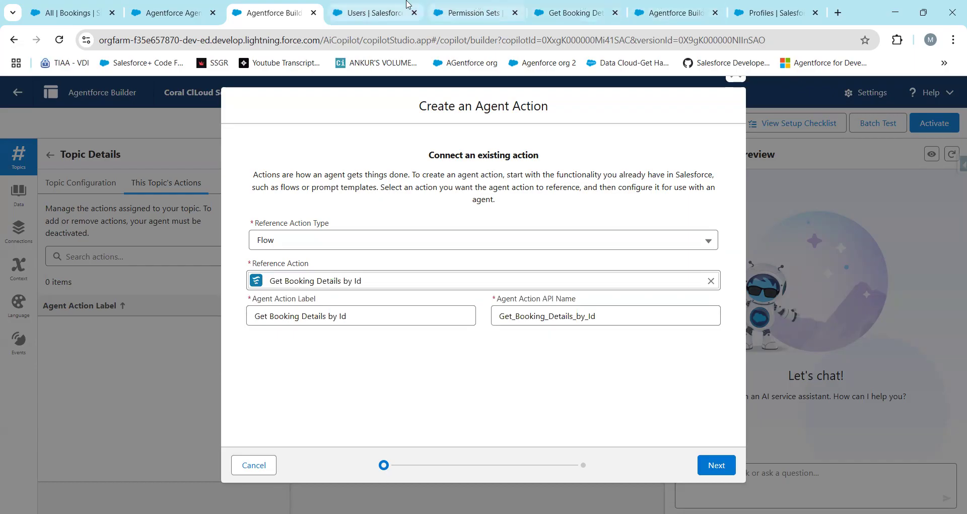
Switch to the Get Booking Details by Id flow and examine the object and filter conditions of its Get Records element.
left_click(550, 6)
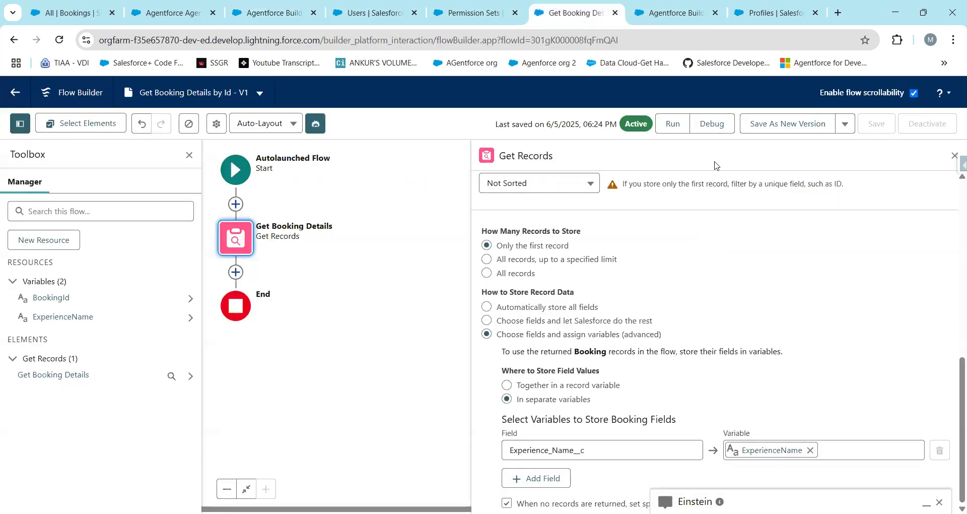
left_click(954, 156)
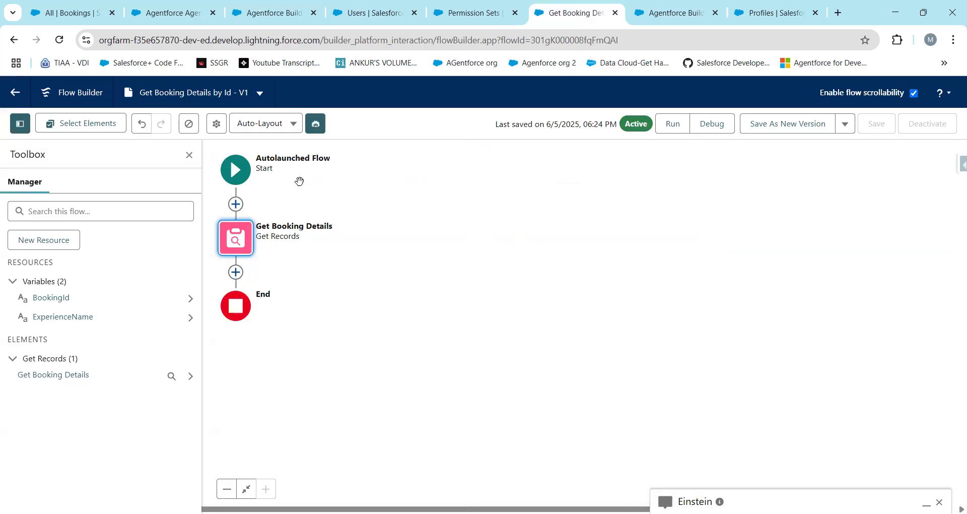
left_click(237, 246)
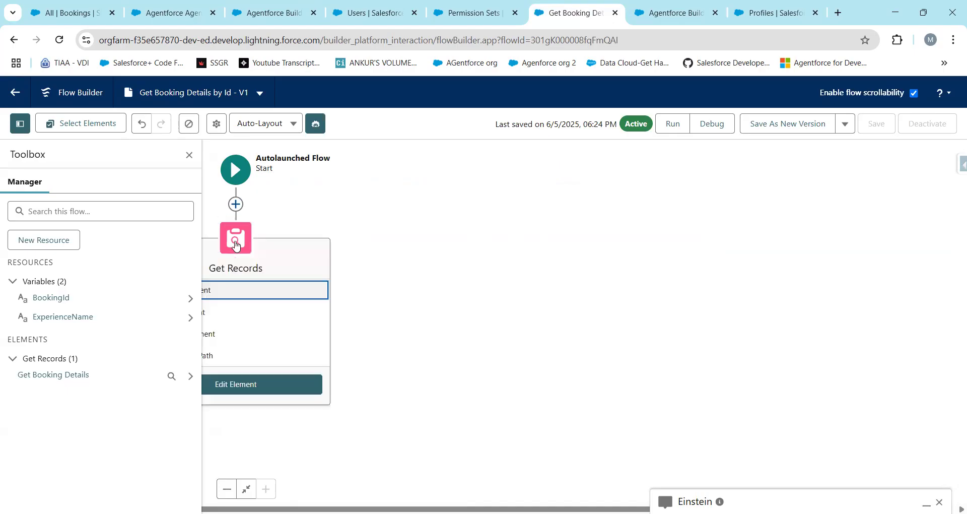
left_click(270, 385)
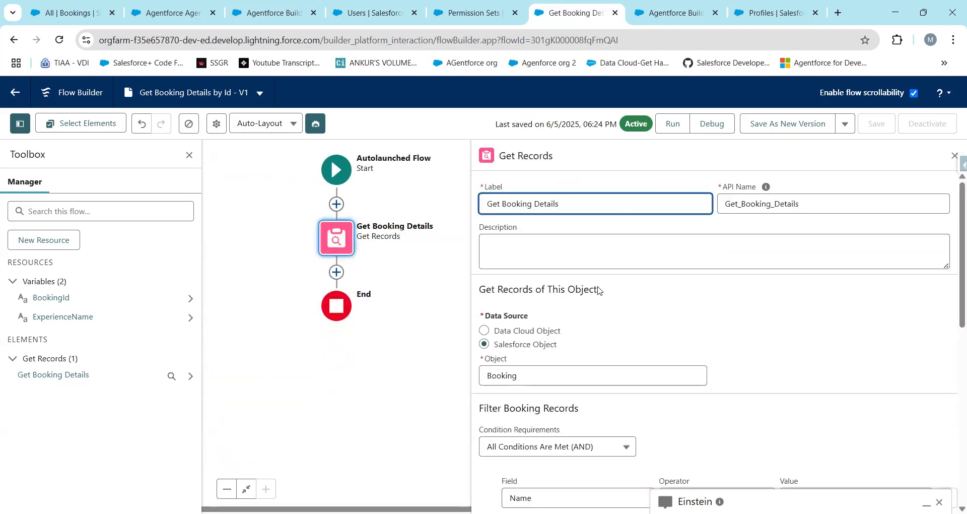
scroll(593, 323, "down", 1)
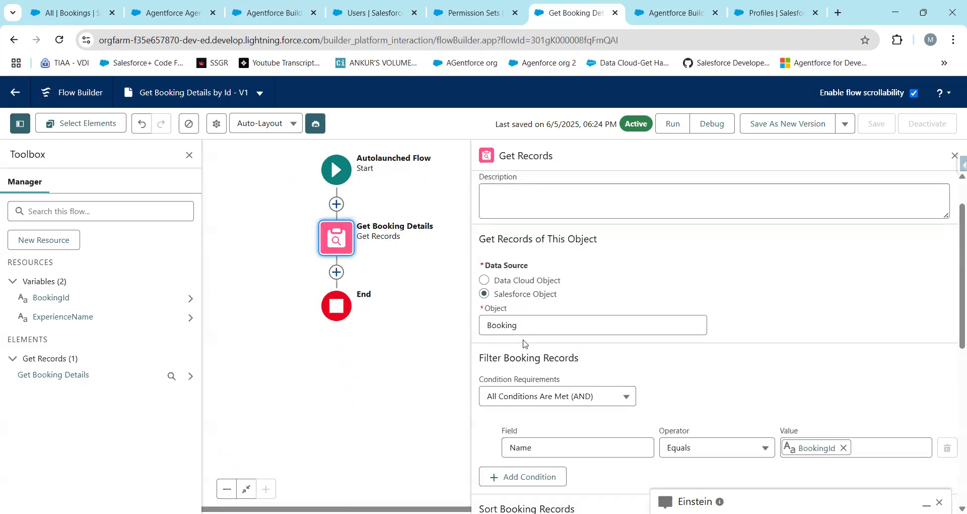
scroll(524, 344, "down", 3)
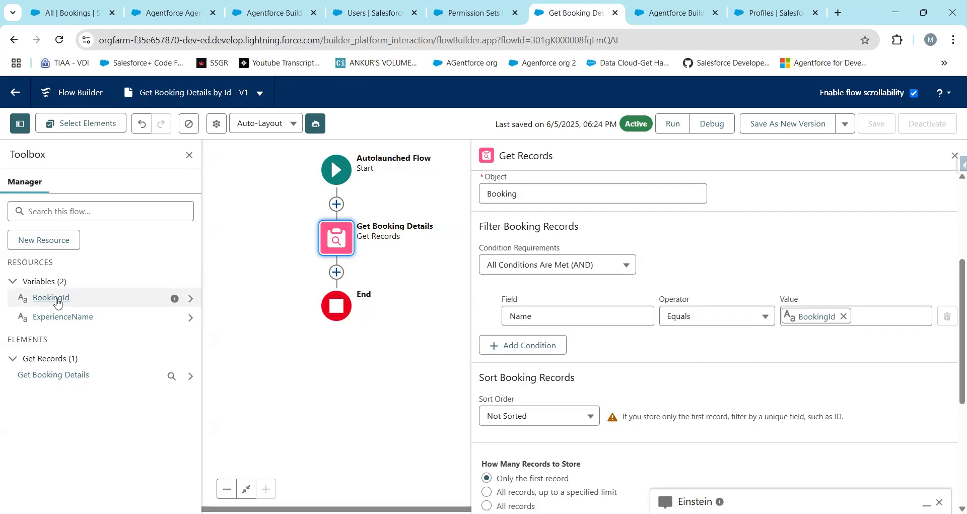
Check the BookingId variable's availability outside the flow and examine how the Get Booking Details element stores its record data.
left_click(57, 299)
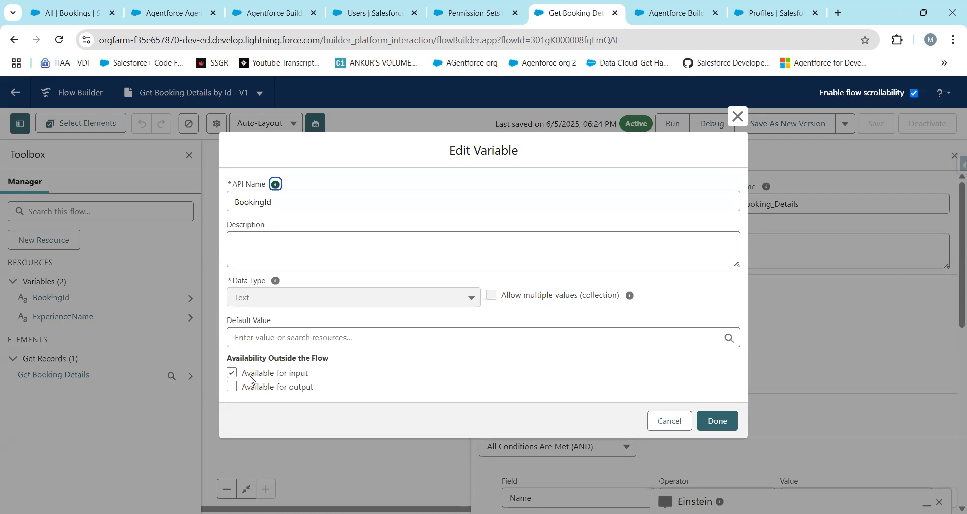
left_click(737, 117)
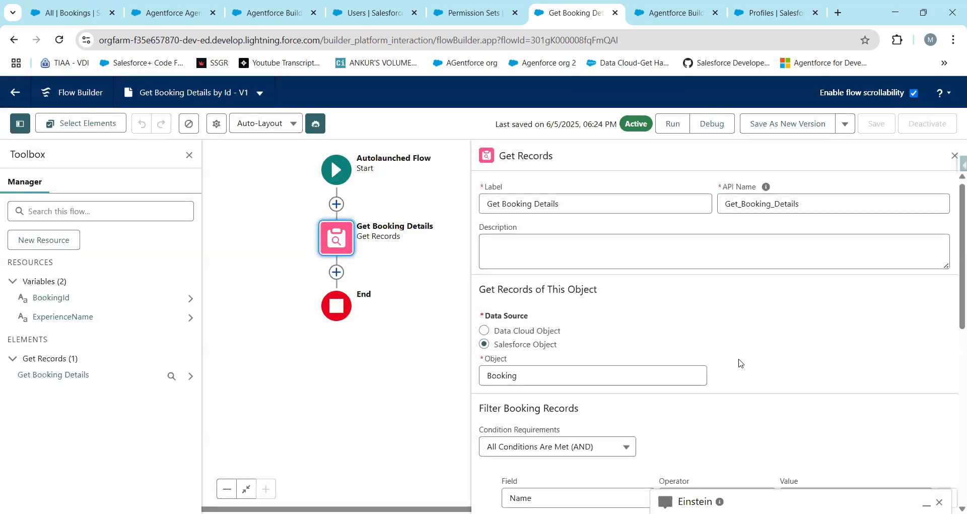
scroll(740, 362, "down", 10)
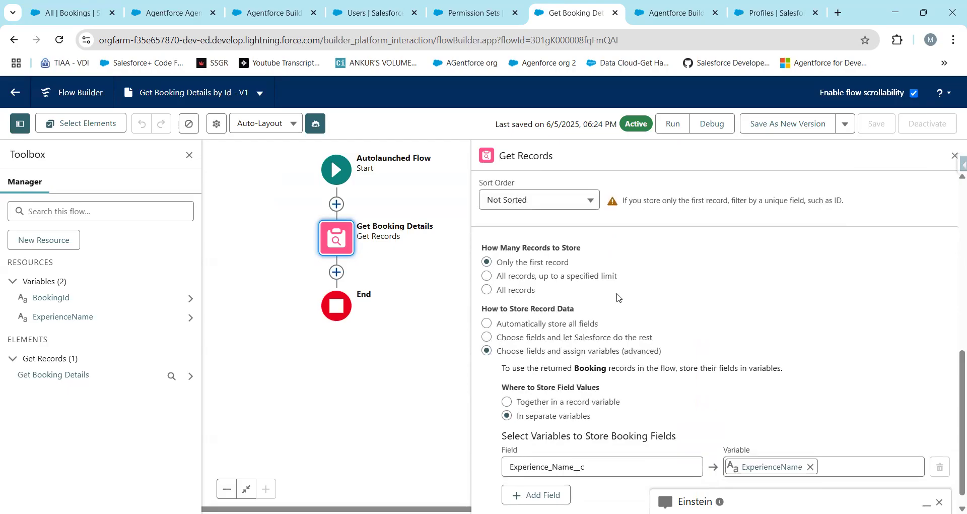
scroll(619, 297, "up", 3)
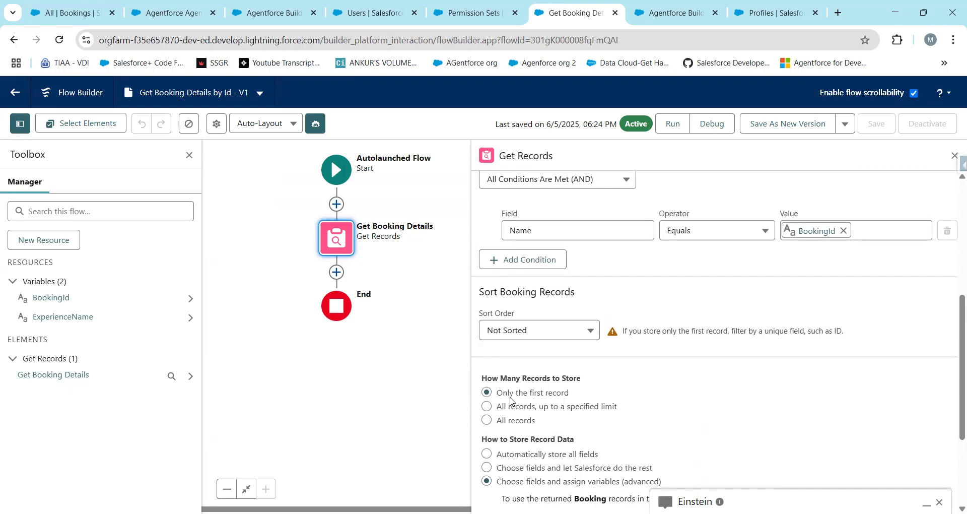
scroll(540, 403, "down", 3)
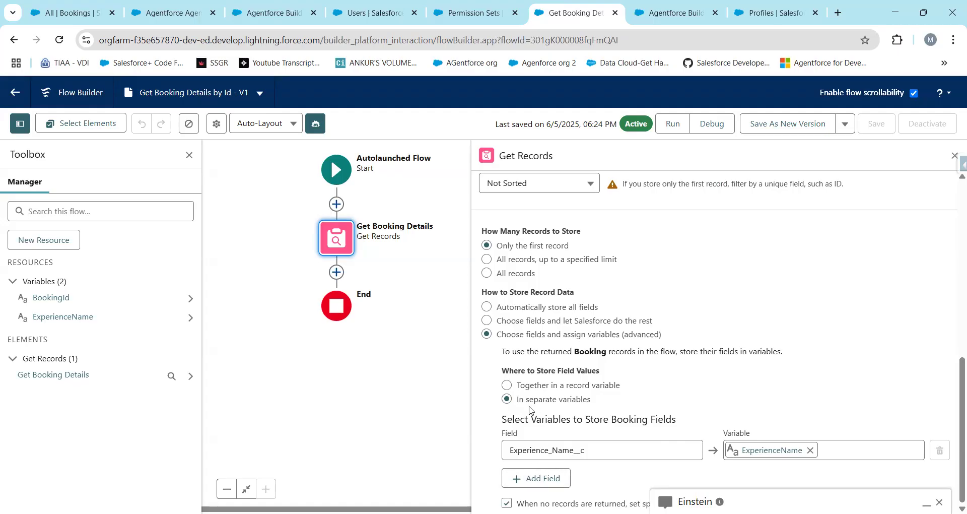
Check the ExperienceName variable's availability outside the flow and review how the Get Booking Details element stores the Experience_Name__c field.
left_click(508, 400)
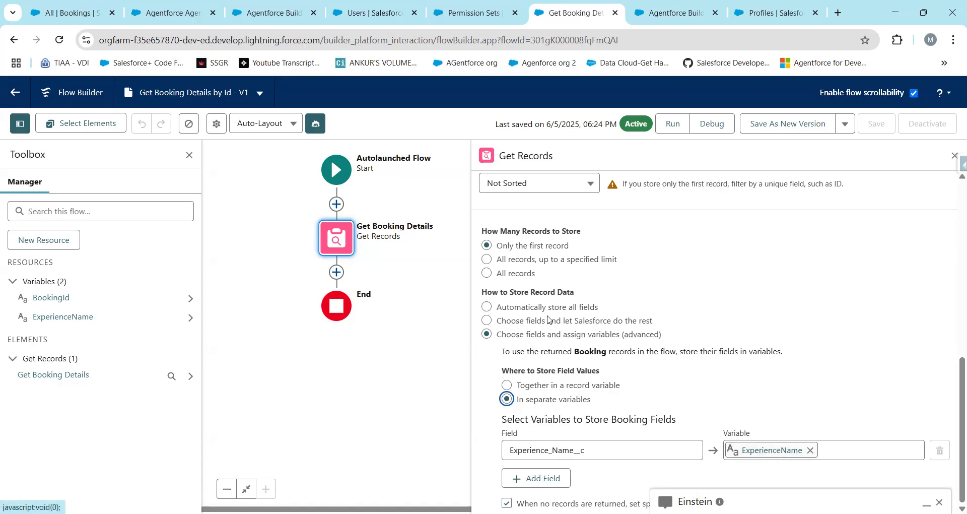
left_click(81, 318)
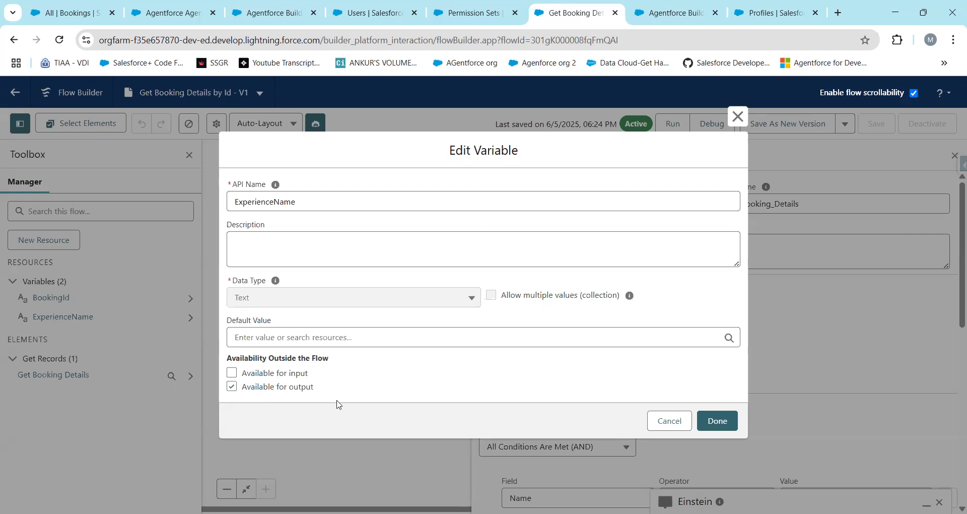
left_click(738, 117)
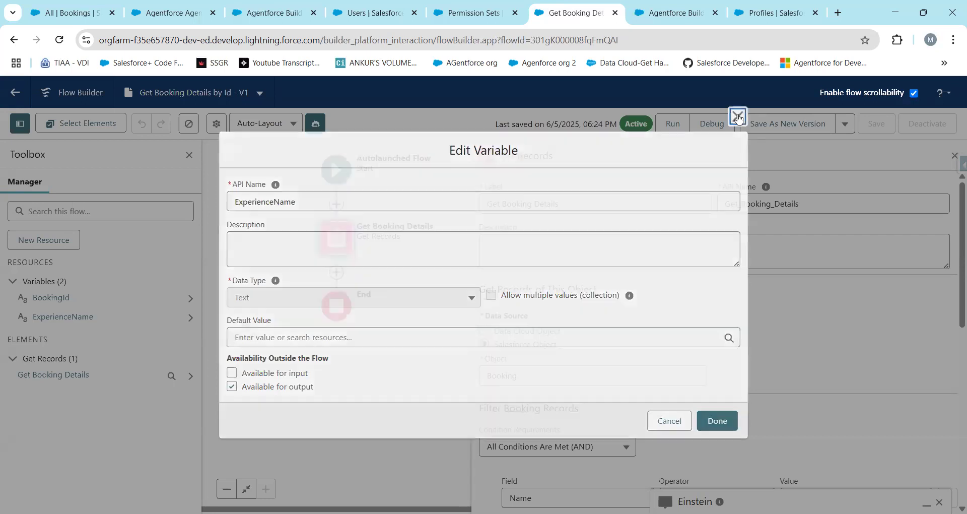
scroll(744, 322, "down", 3)
scroll(745, 323, "down", 5)
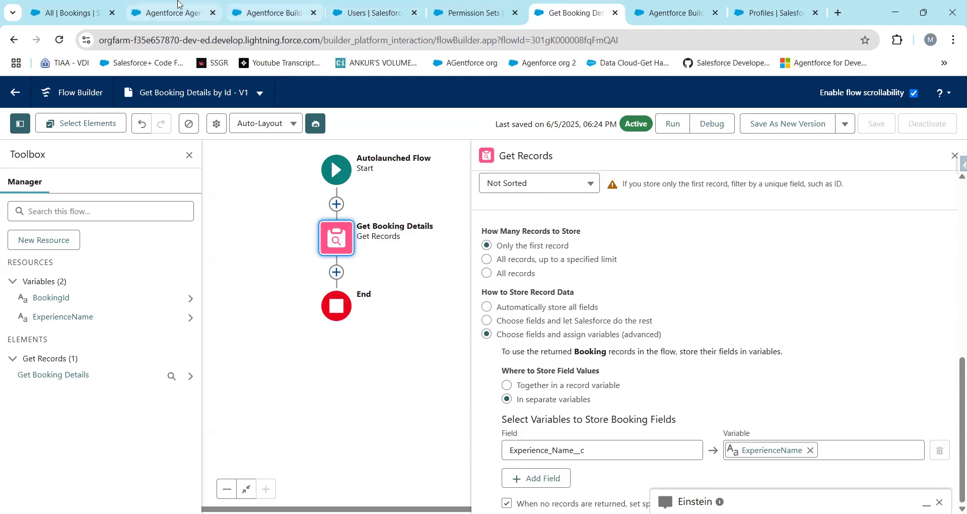
Return to the service agent in Agentforce Builder, reload the site and reopen the actions assigned to the Booking Inquiry topic.
left_click(171, 11)
left_click(262, 6)
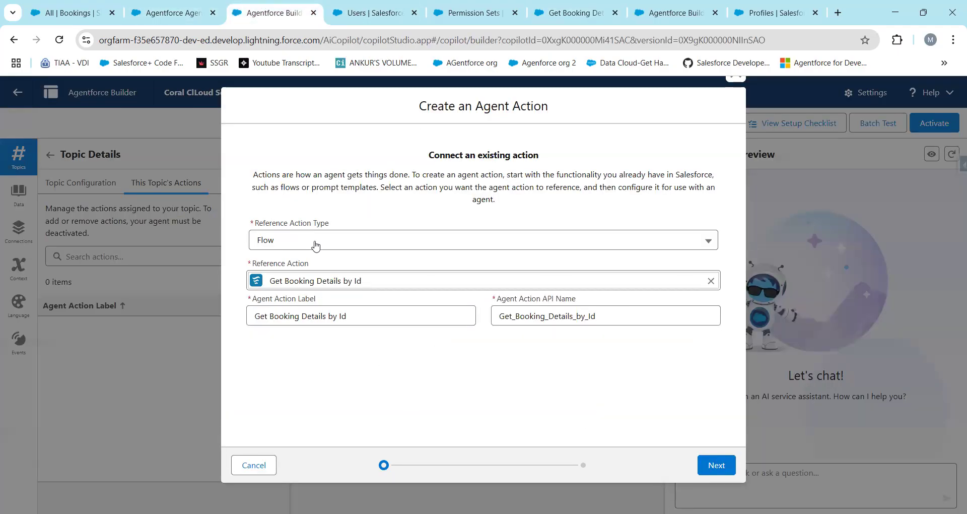
left_click(715, 470)
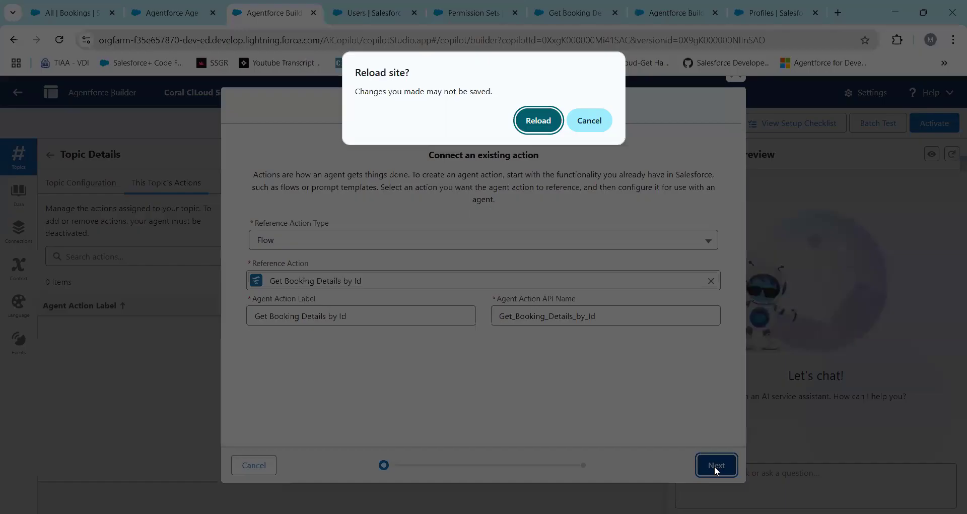
left_click(547, 128)
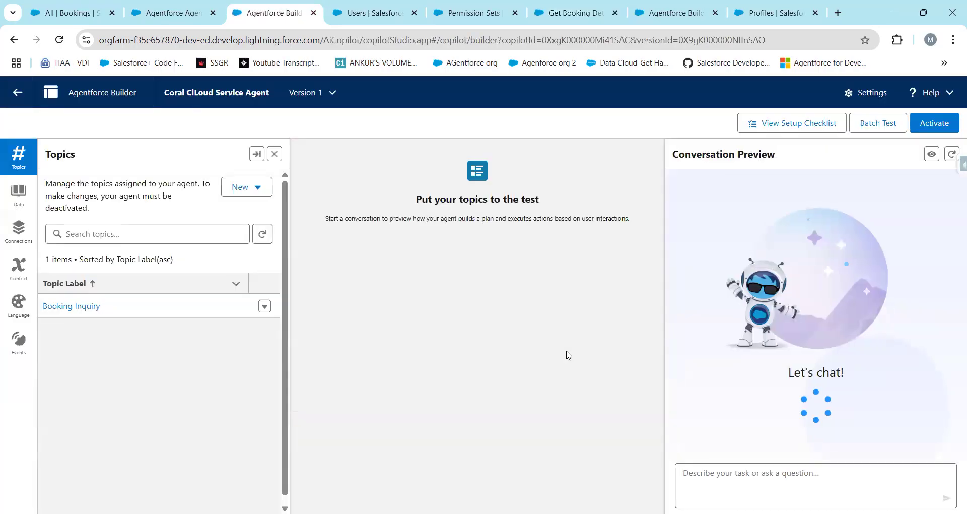
left_click(83, 307)
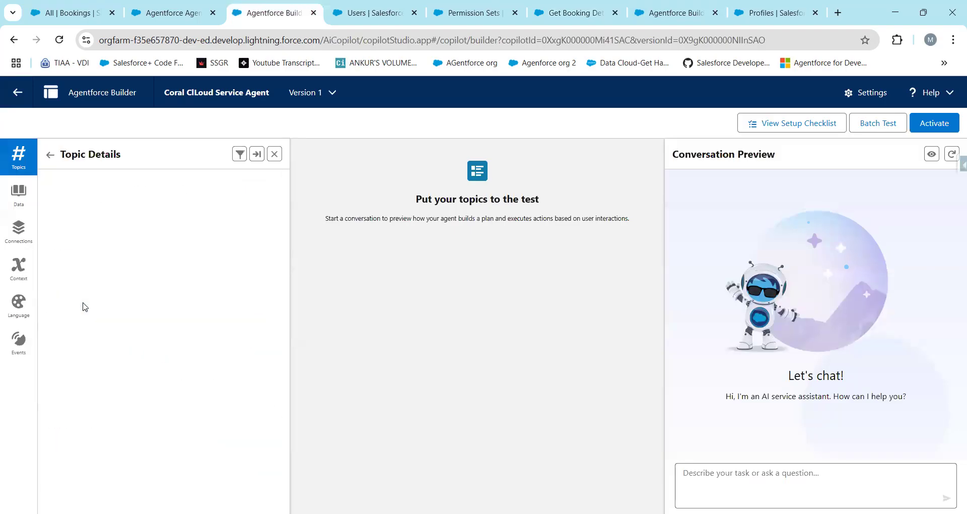
left_click(162, 194)
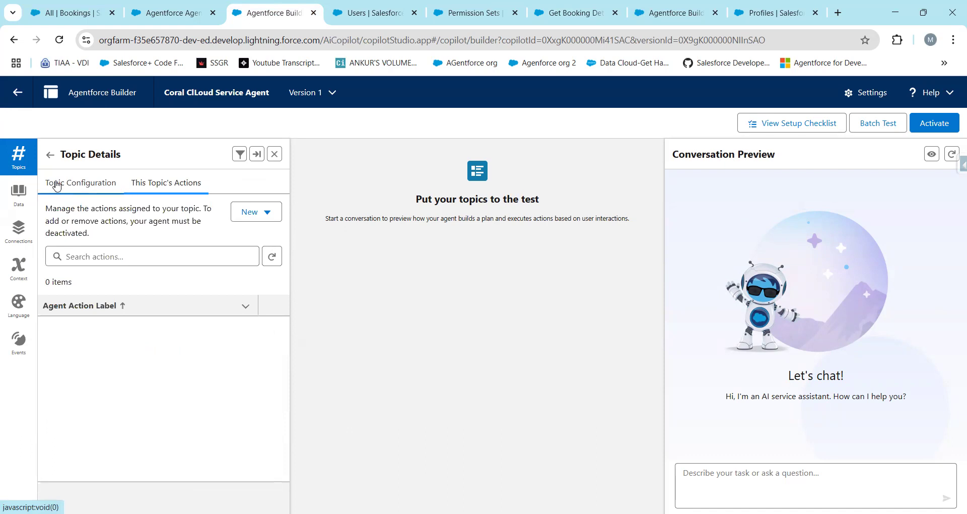
Start a new topic action with reference action type Flow and reference action Get Booking Details by Id, and proceed to its configuration.
left_click(256, 215)
left_click(278, 237)
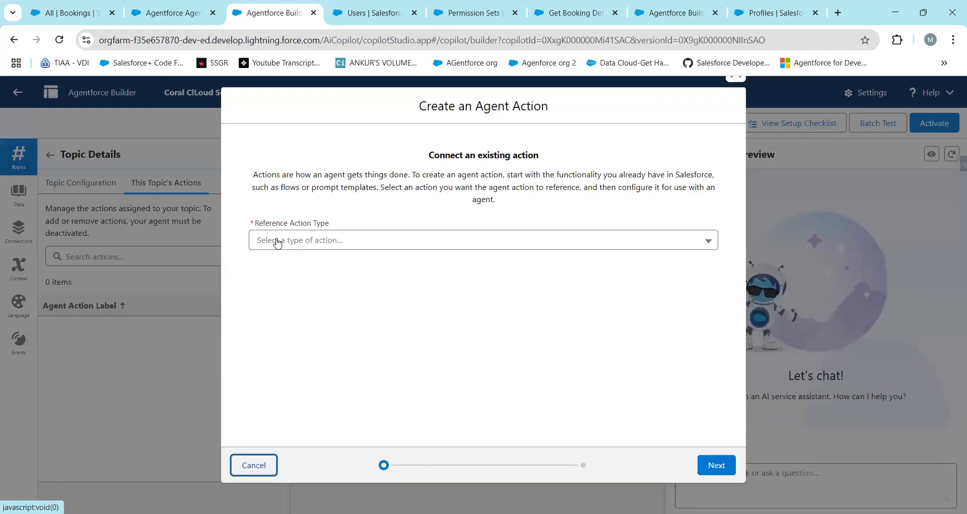
left_click(313, 243)
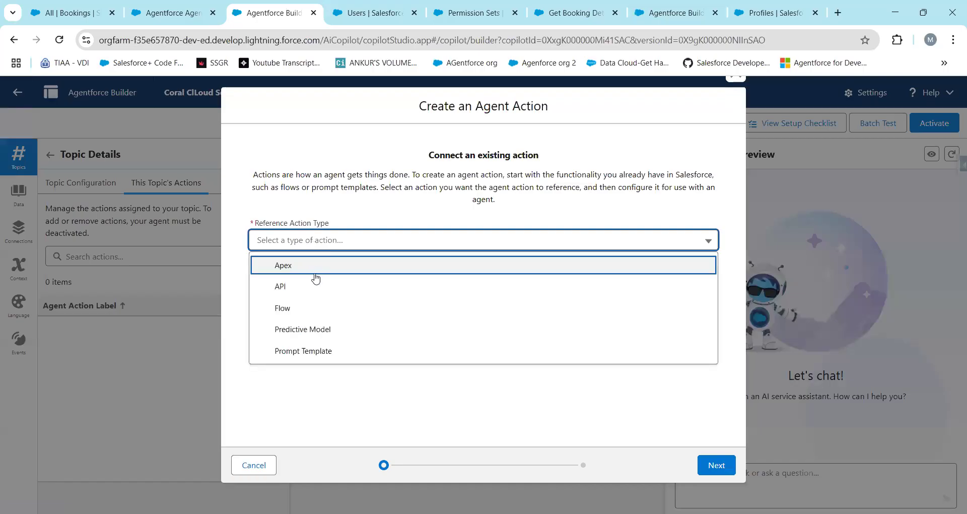
left_click(310, 308)
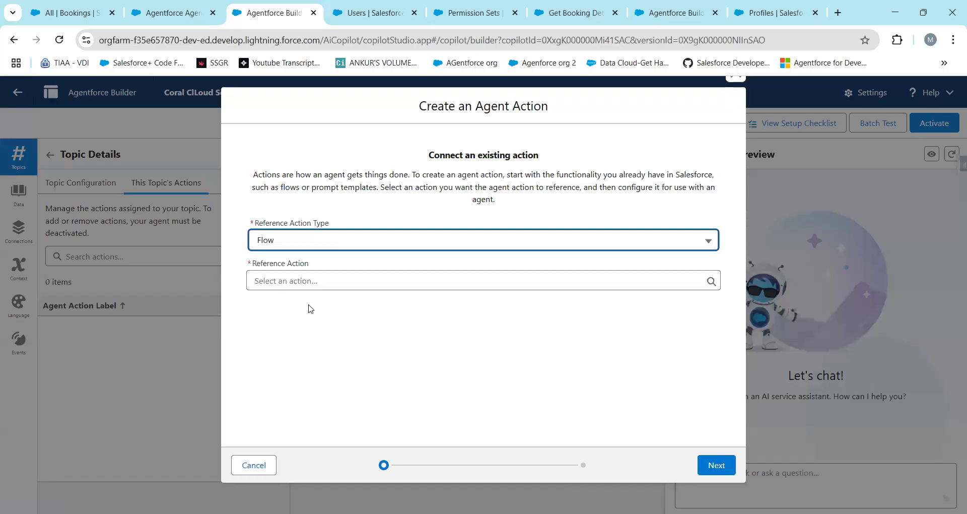
left_click(362, 279)
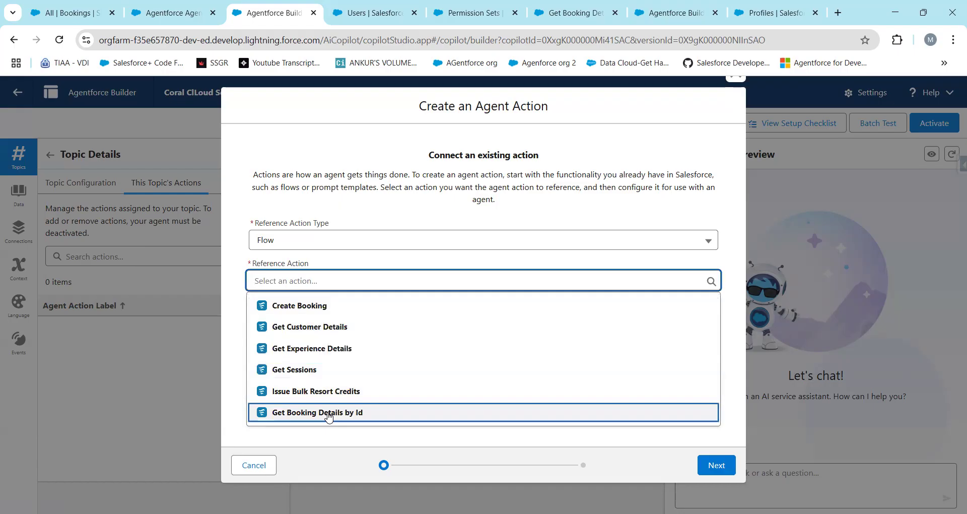
left_click(327, 409)
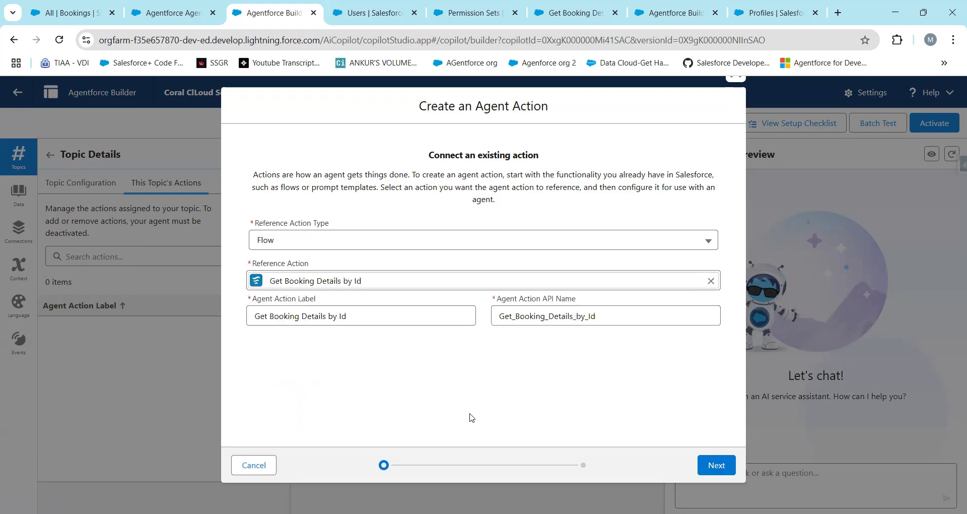
left_click(717, 466)
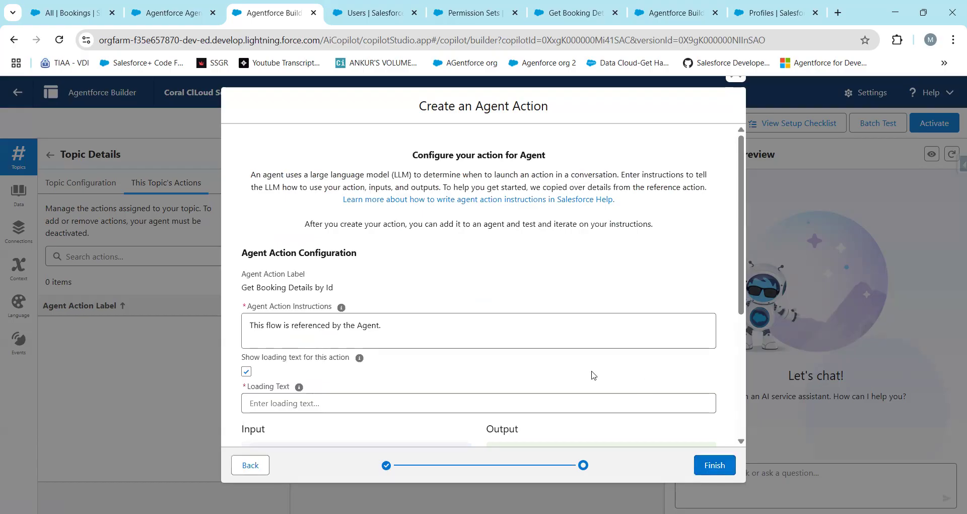
Replace the agent action instructions with "Take Booking Id an input and return booking details." and turn off the loading text for this action.
scroll(593, 375, "down", 1)
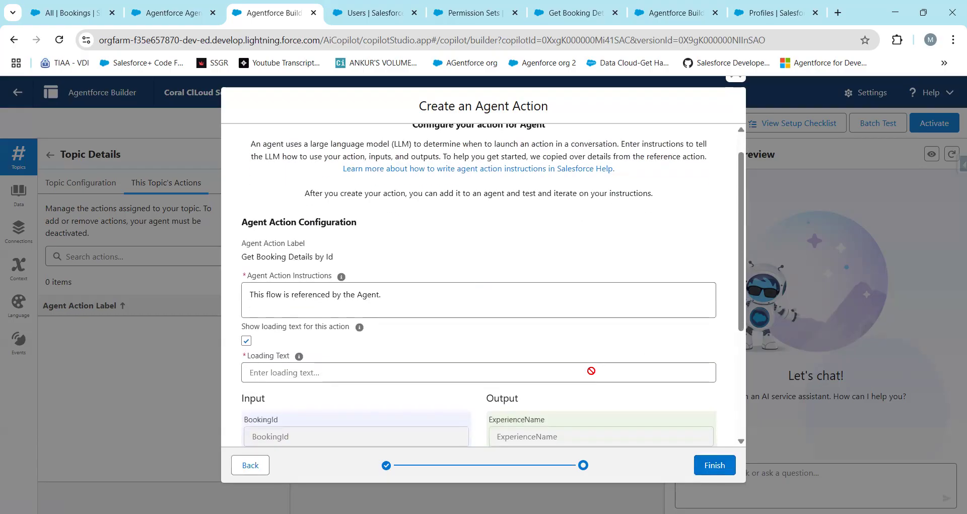
scroll(592, 372, "down", 3)
scroll(592, 371, "up", 1)
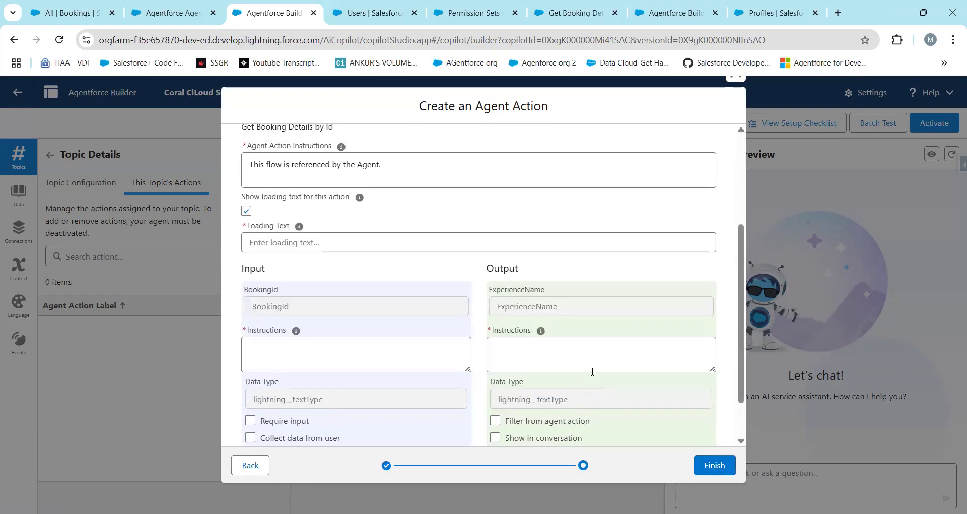
scroll(592, 371, "up", 1)
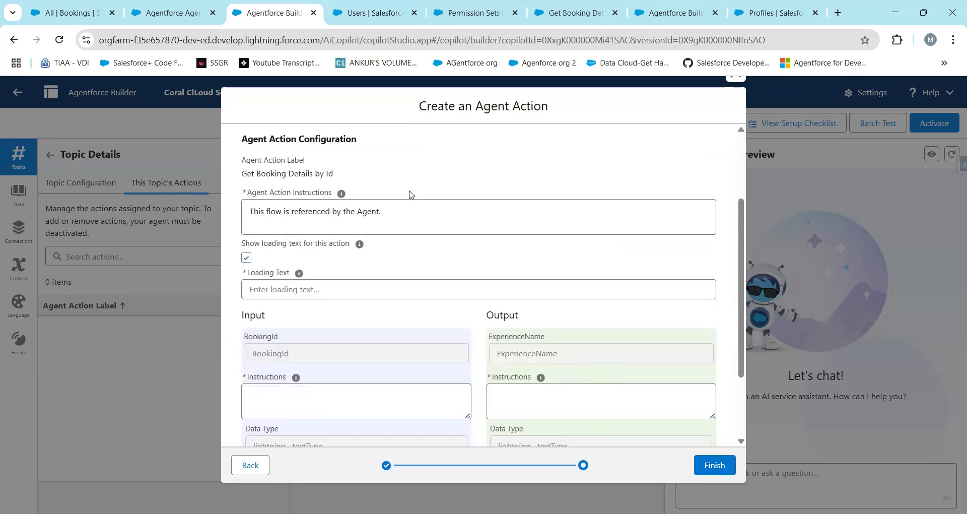
double_click(311, 205)
key("ctrl+a")
key("BackSpace")
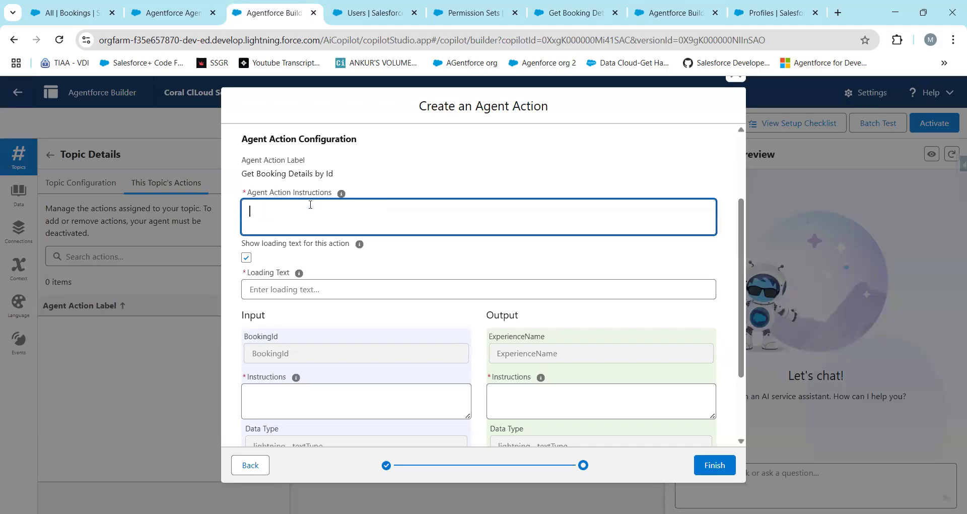
type("Ta")
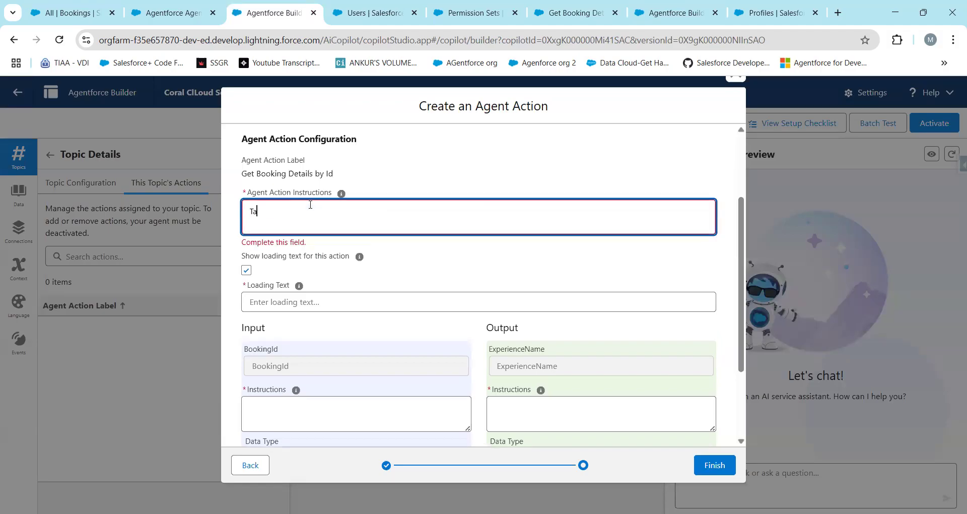
type("ke Booking Id an input ")
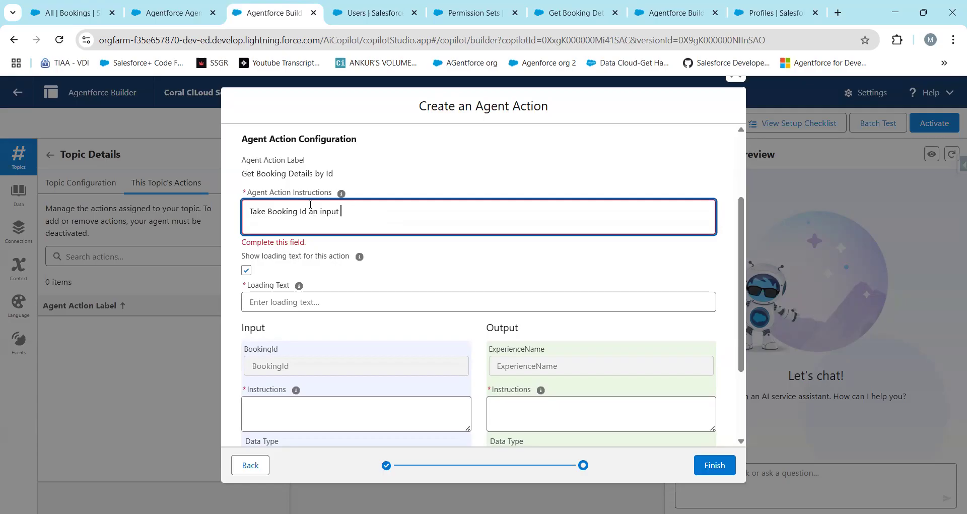
type("and return")
type(" bokk")
key("BackSpace")
key("BackSpace")
type("oking details.")
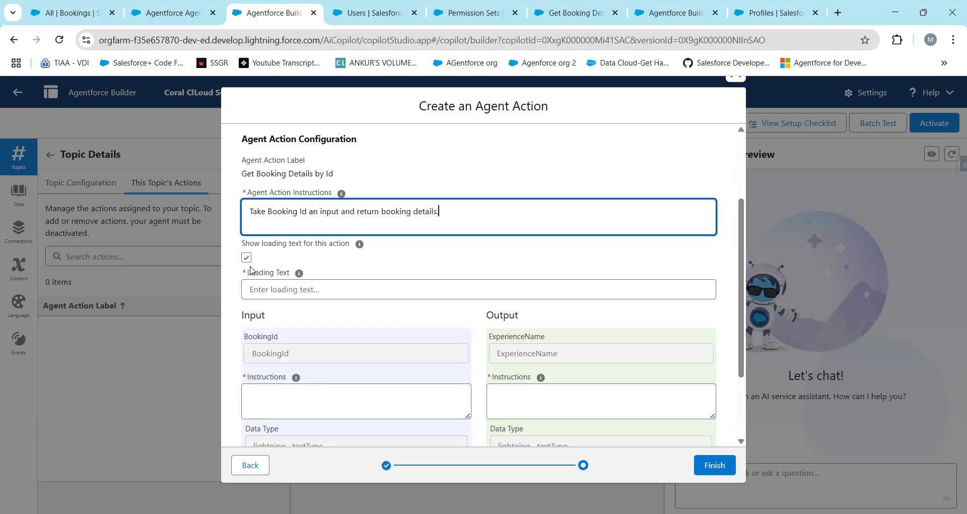
left_click(246, 258)
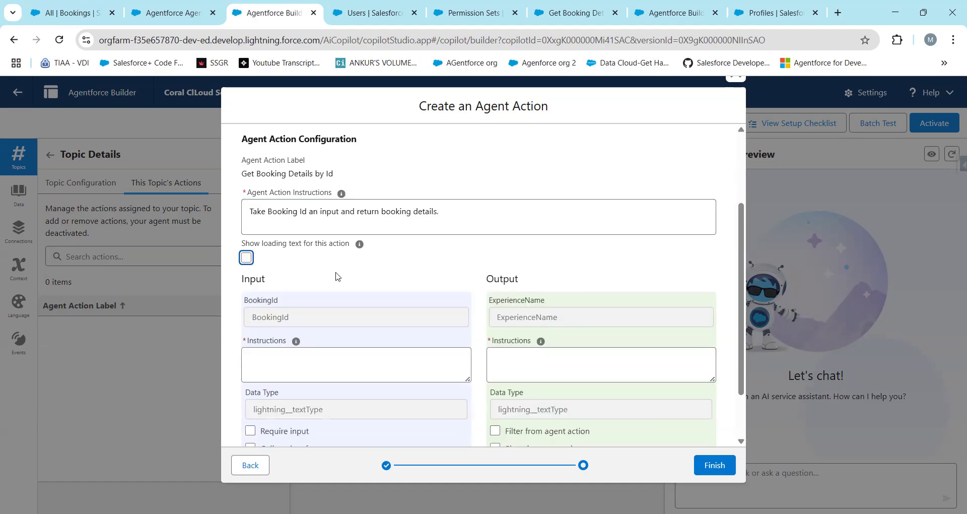
Give the BookingId input the instructions "Ask user for Booking Id", make it required and have its data collected from the user.
scroll(337, 276, "down", 2)
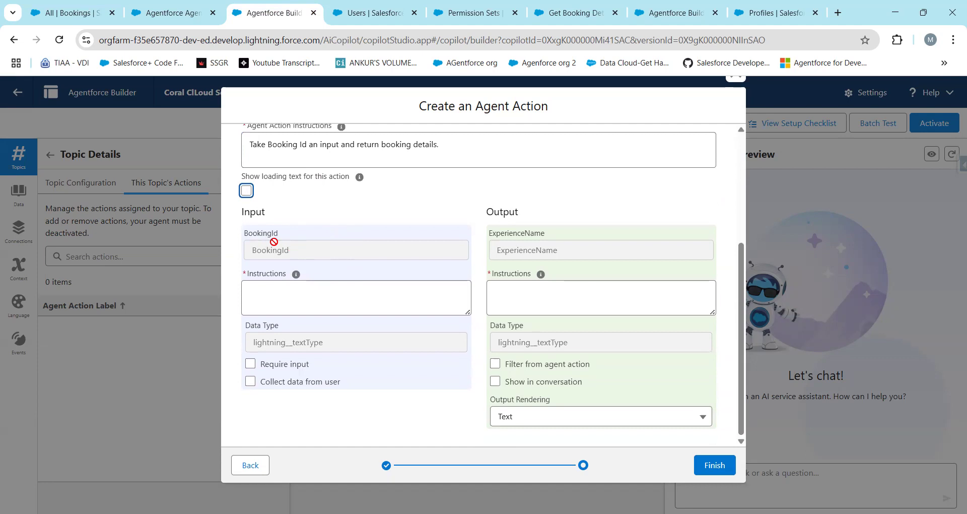
left_click(297, 299)
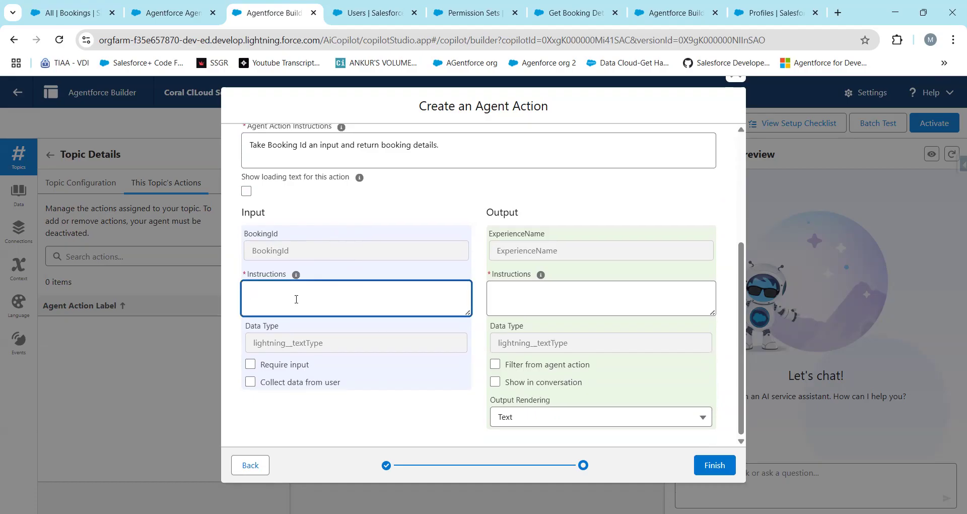
type("Ask user for Booking Id")
left_click(251, 366)
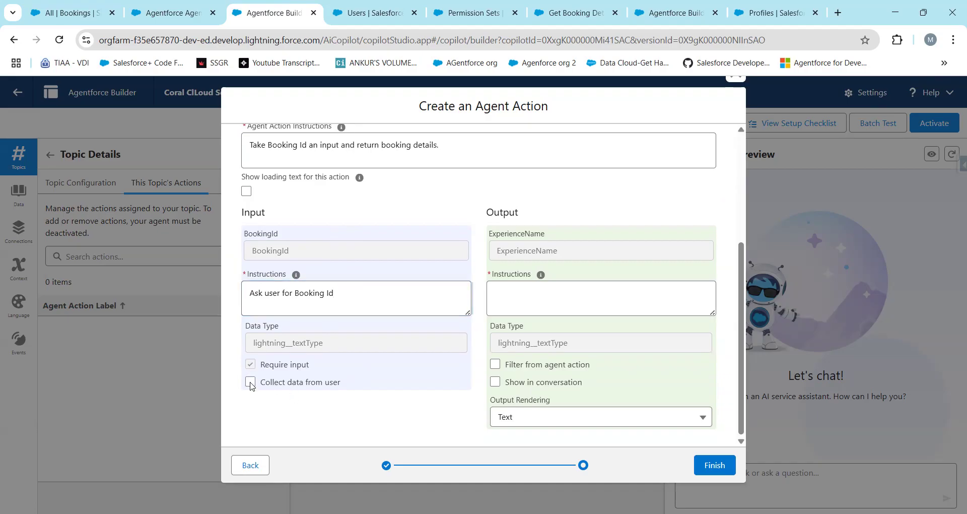
left_click(250, 384)
Give the ExperienceName output the instructions "Return details back" and enable Show in conversation.
left_click(540, 252)
double_click(540, 252)
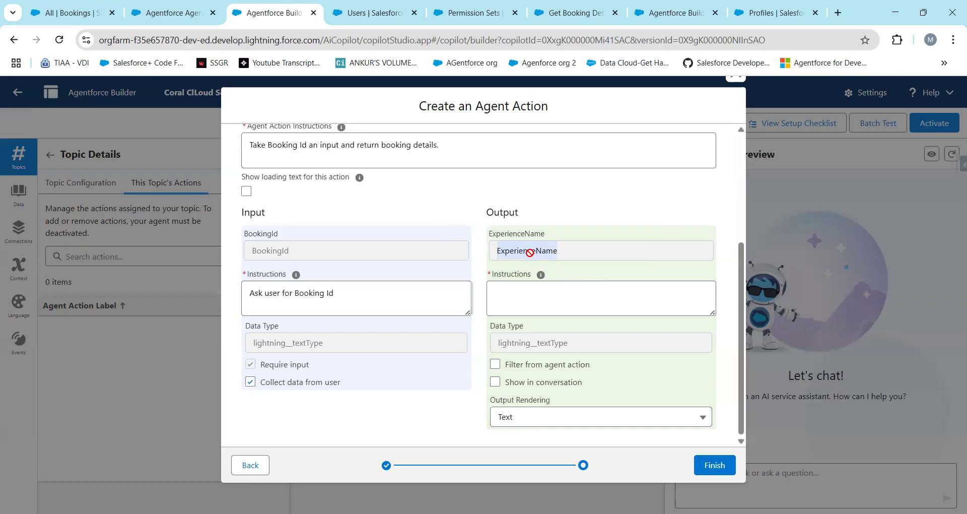
left_click(518, 301)
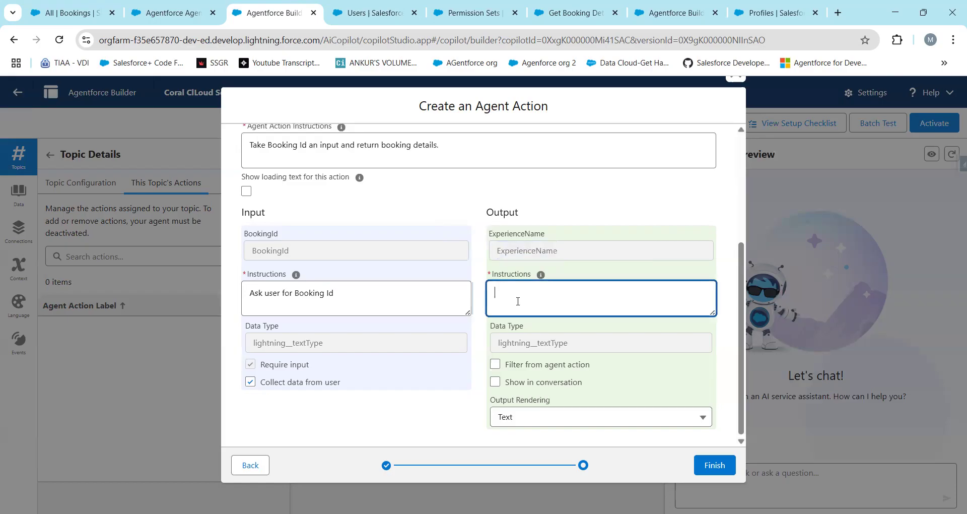
type("Return details back")
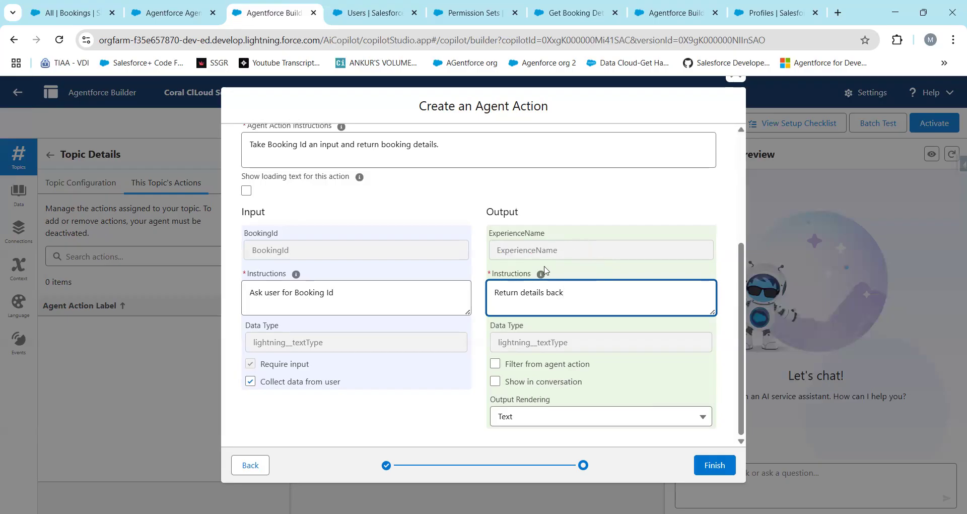
left_click(495, 382)
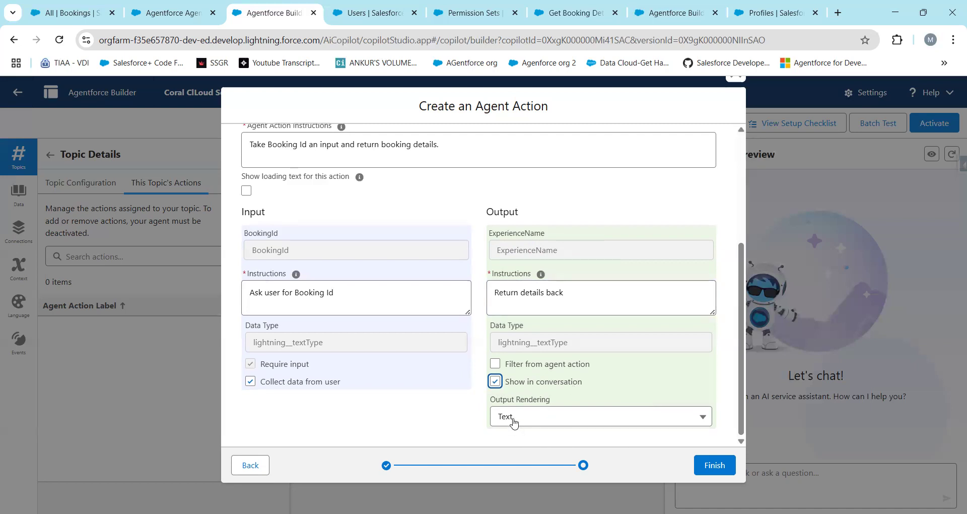
Try to finish creating the Get Booking Details by Id action, reviewing its configuration between attempts.
left_click(715, 465)
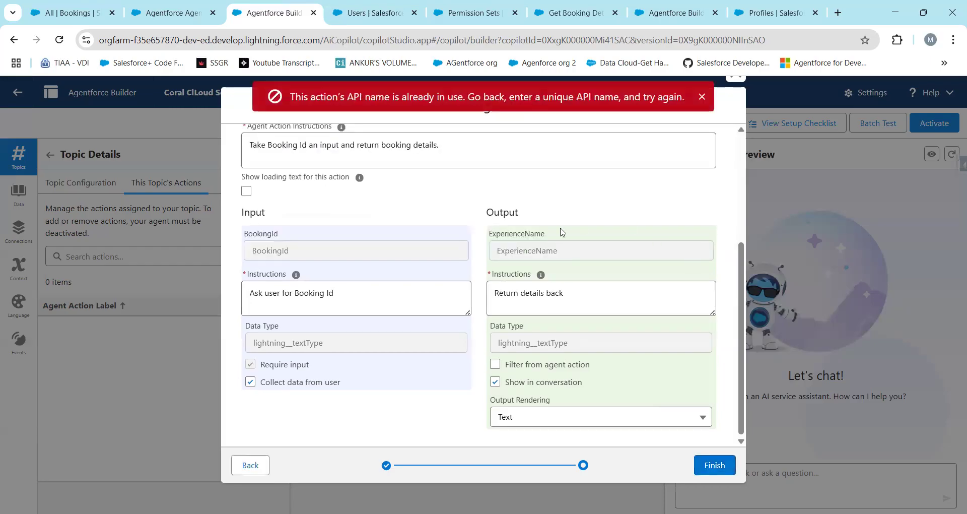
scroll(561, 226, "up", 5)
scroll(561, 227, "down", 5)
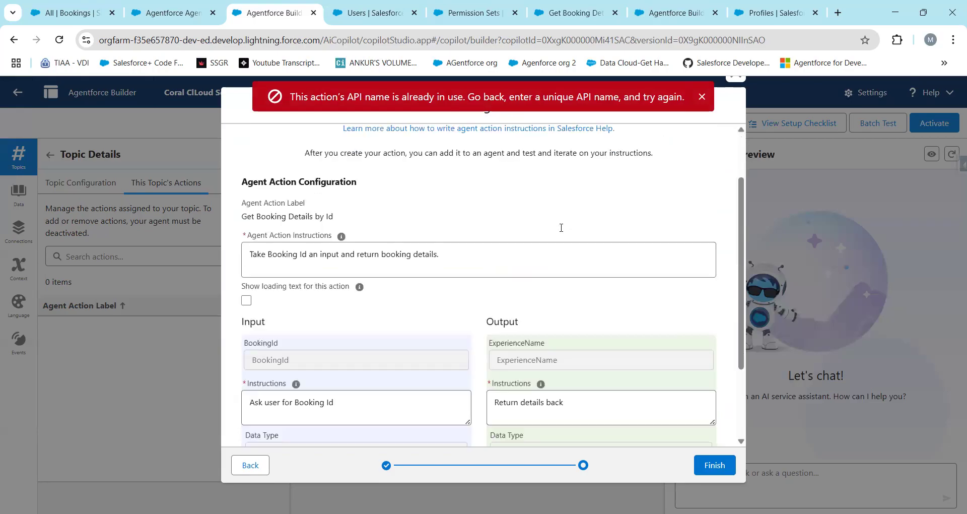
scroll(562, 231, "up", 4)
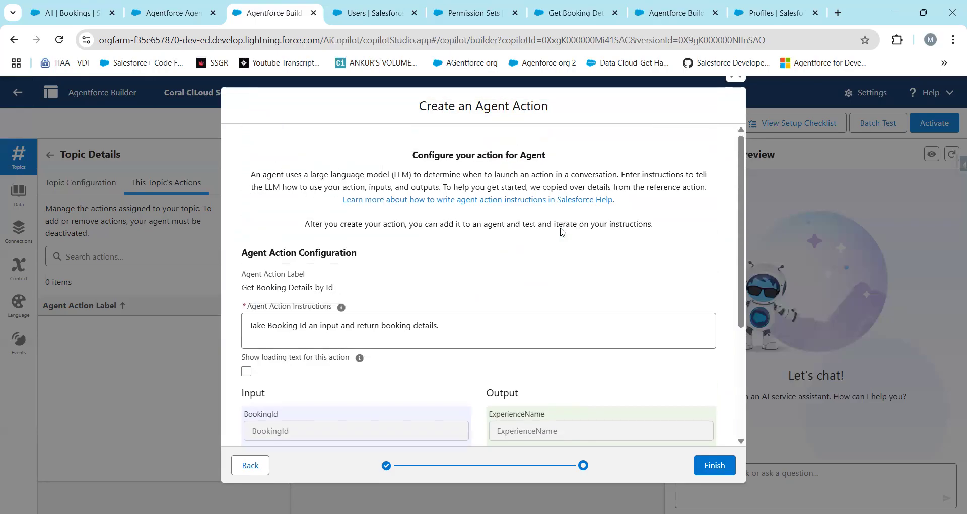
scroll(562, 232, "down", 2)
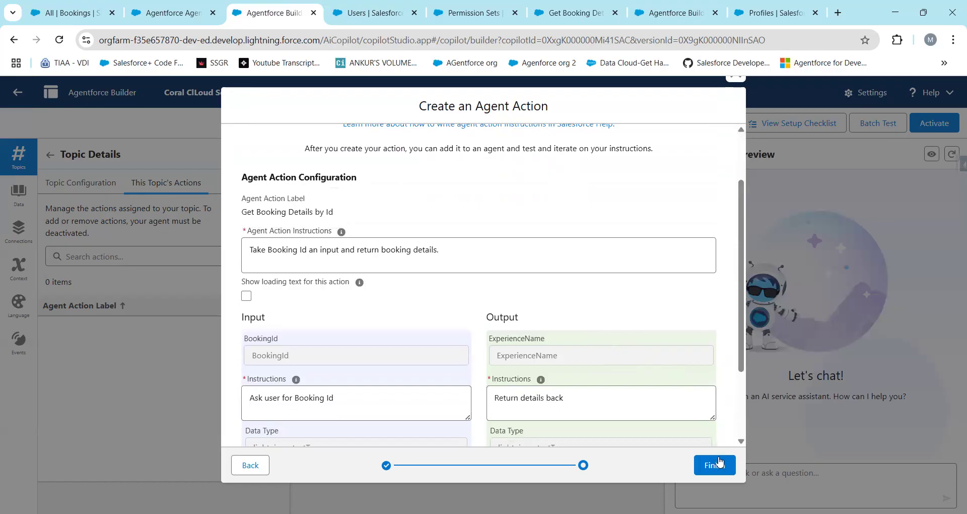
left_click(719, 463)
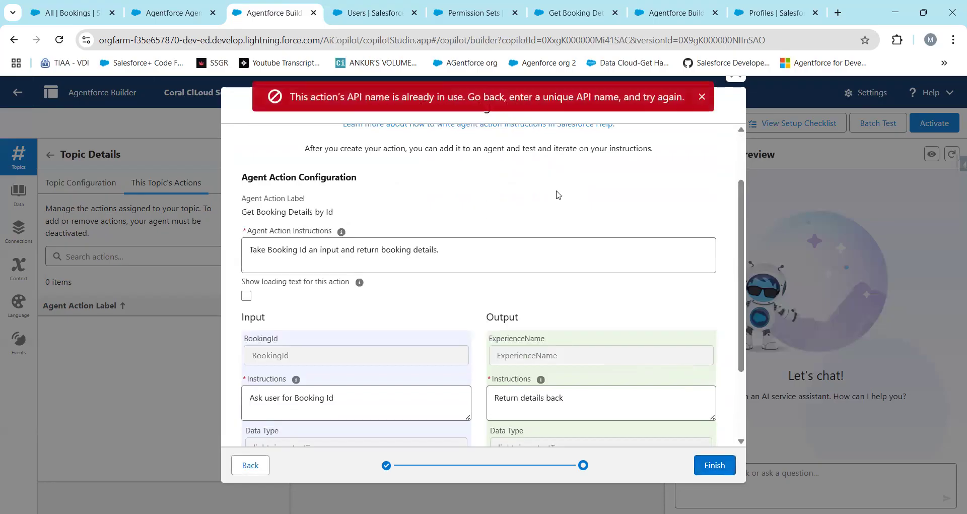
Change the agent action API name to Get_Booking_Details_by_Id_new and proceed to the action's configuration.
scroll(460, 267, "up", 2)
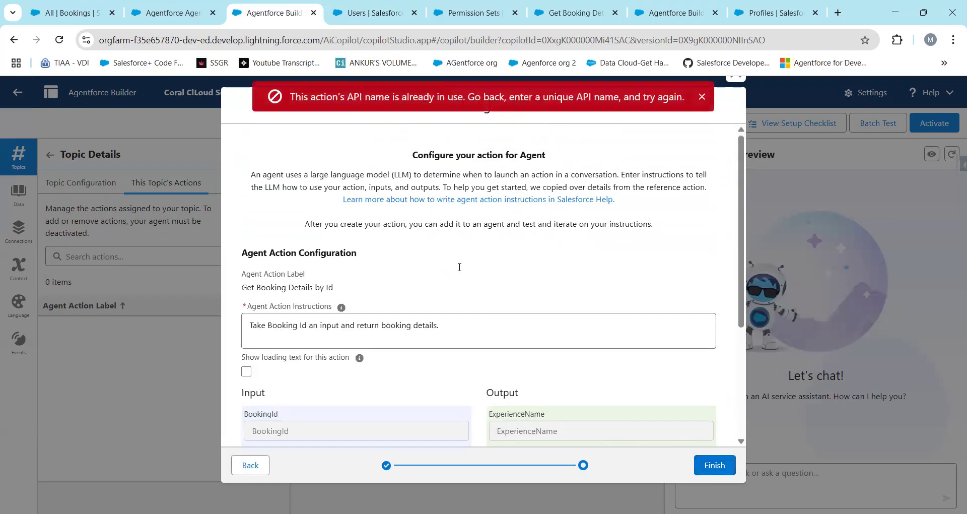
left_click(251, 464)
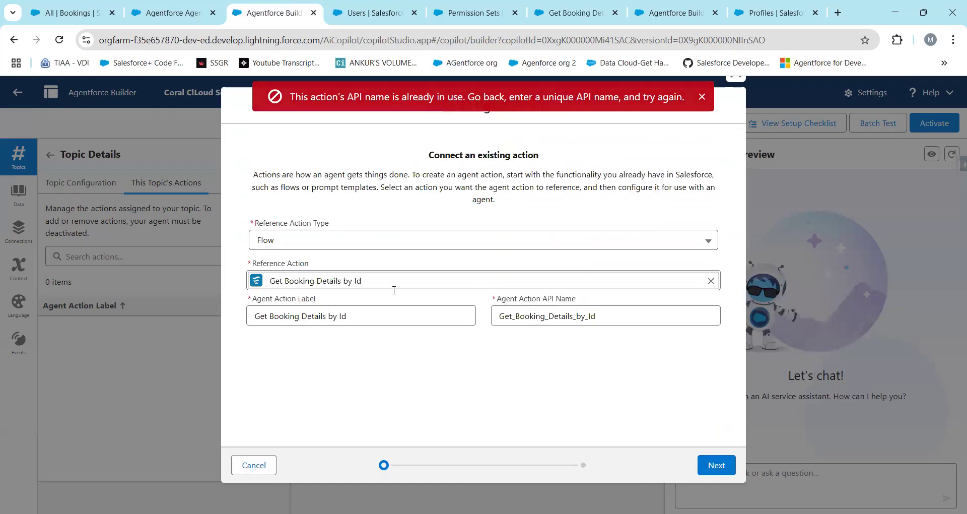
left_click(632, 315)
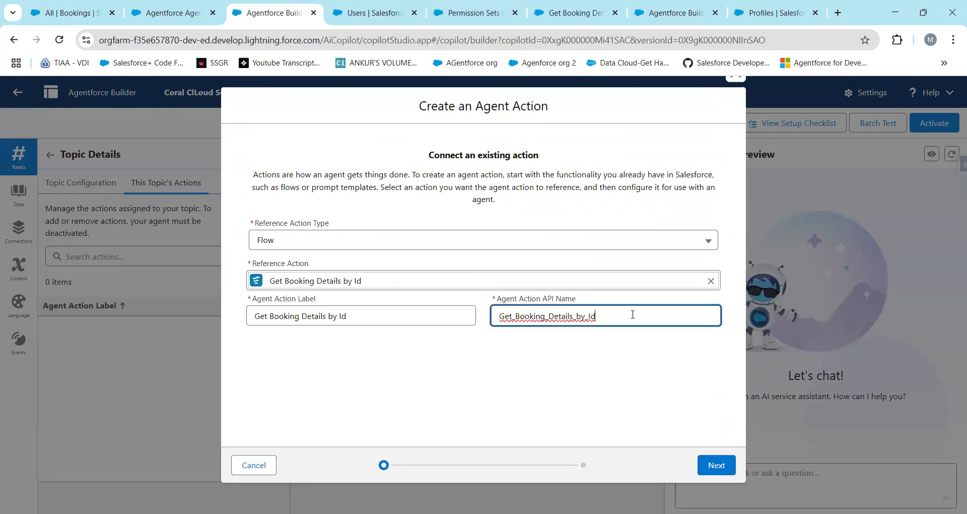
type("_new")
left_click(715, 464)
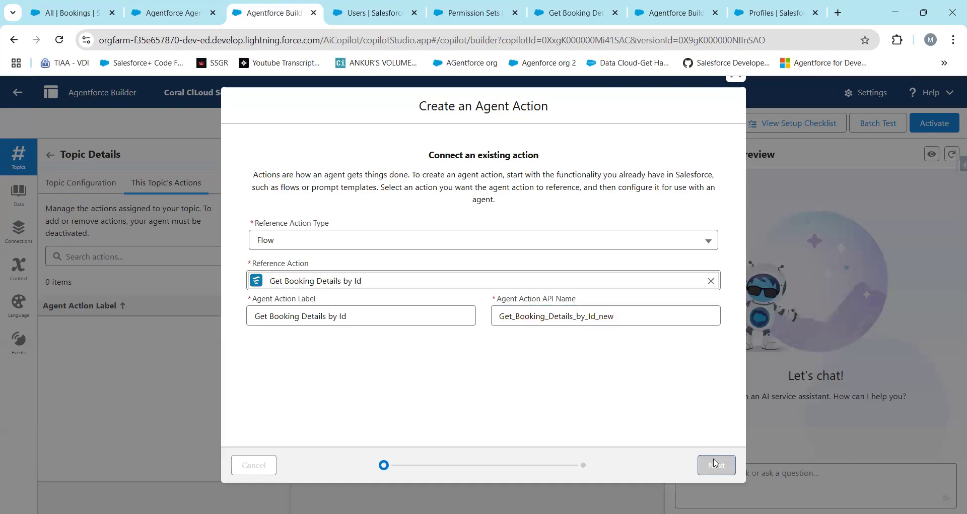
Give the BookingId input the instructions "Ask for Booking Id", make it required and have its data collected from the user.
scroll(589, 324, "down", 5)
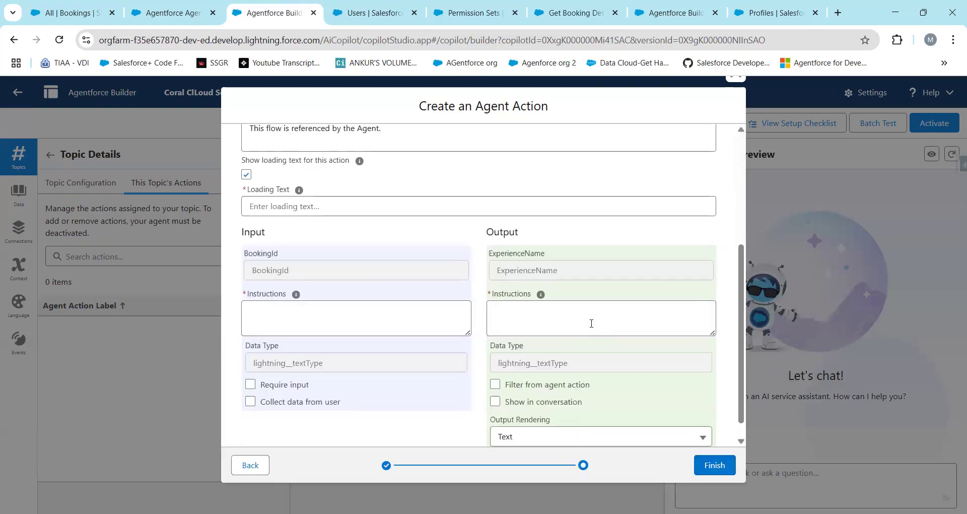
left_click(347, 296)
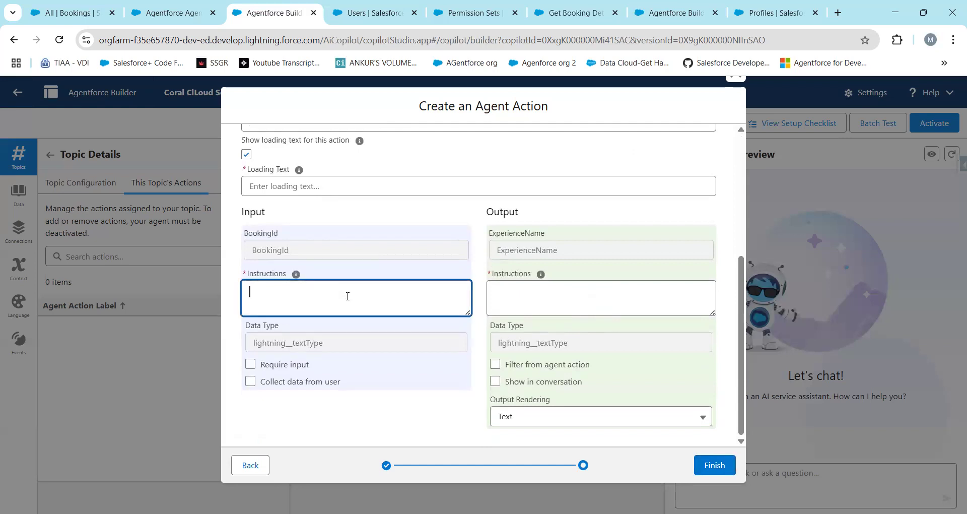
type("Ask for Booking Id")
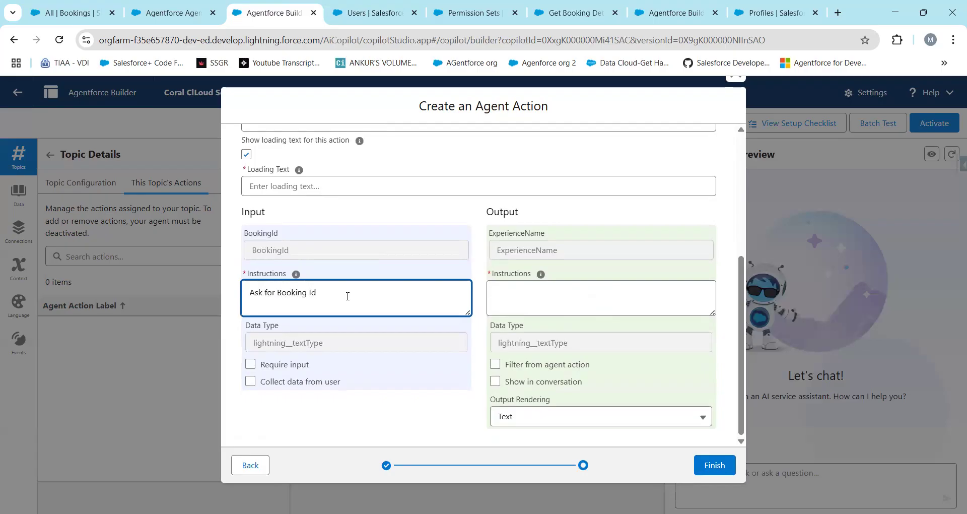
left_click(250, 364)
left_click(254, 385)
Give the ExperienceName output the instructions "Return Experience Name" and enable Show in conversation.
left_click(517, 289)
type("Return Experience Name")
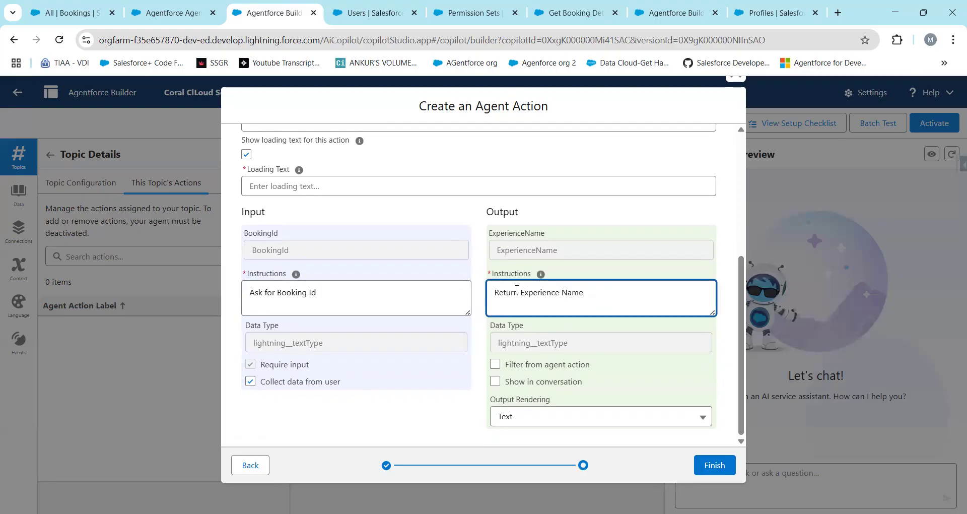
left_click(496, 382)
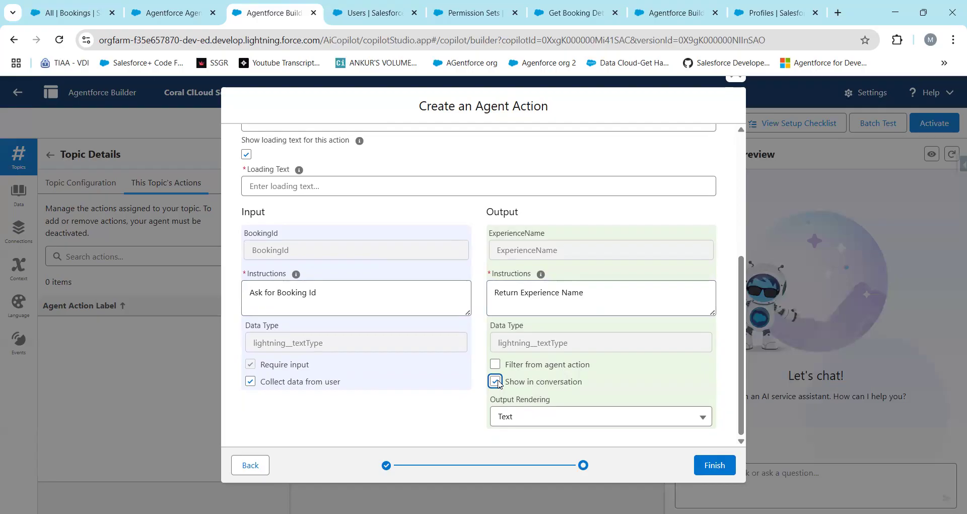
Turn off the loading text for the action and finish creating Get Booking Details by Id.
left_click(713, 470)
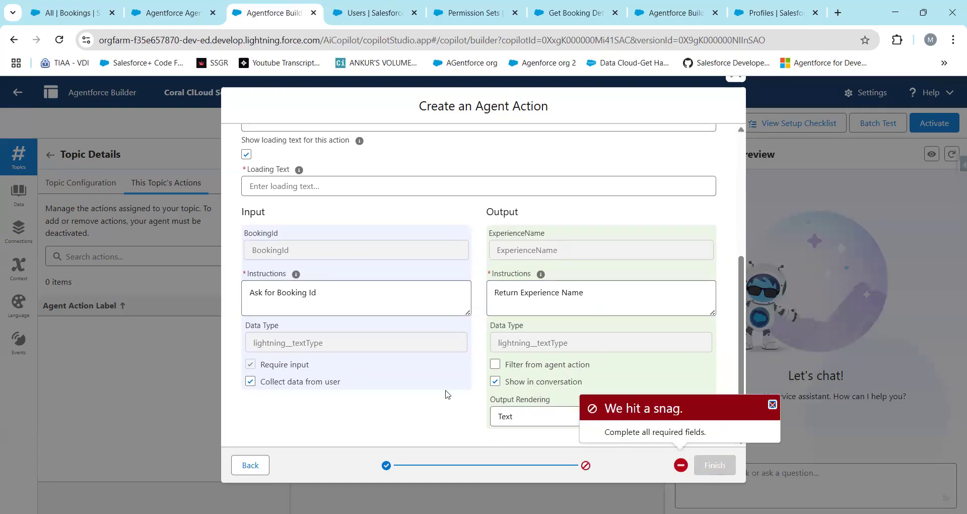
scroll(447, 395, "up", 2)
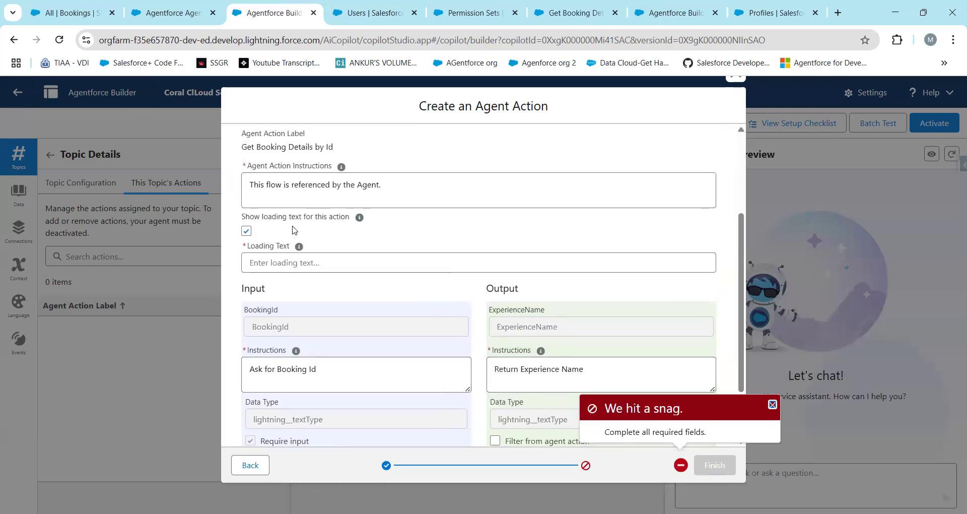
left_click(246, 231)
left_click(246, 231)
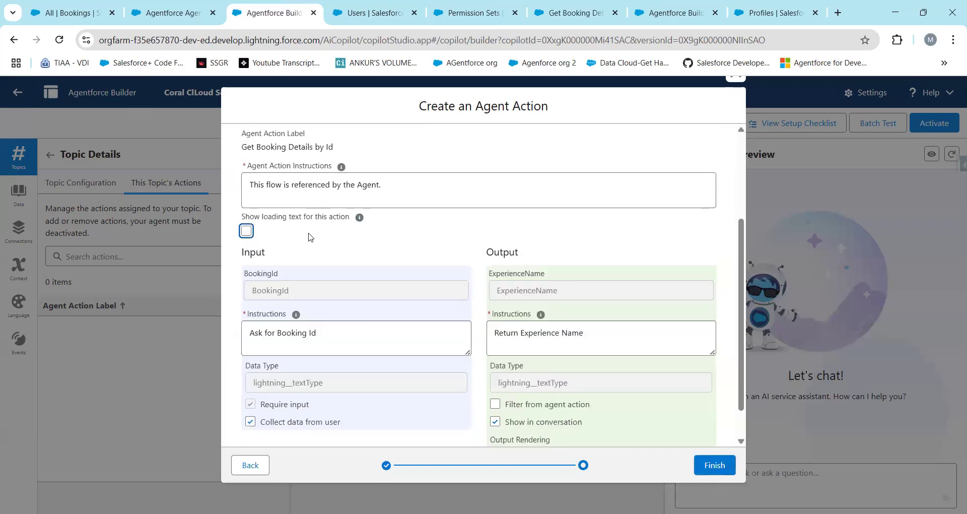
scroll(309, 235, "down", 1)
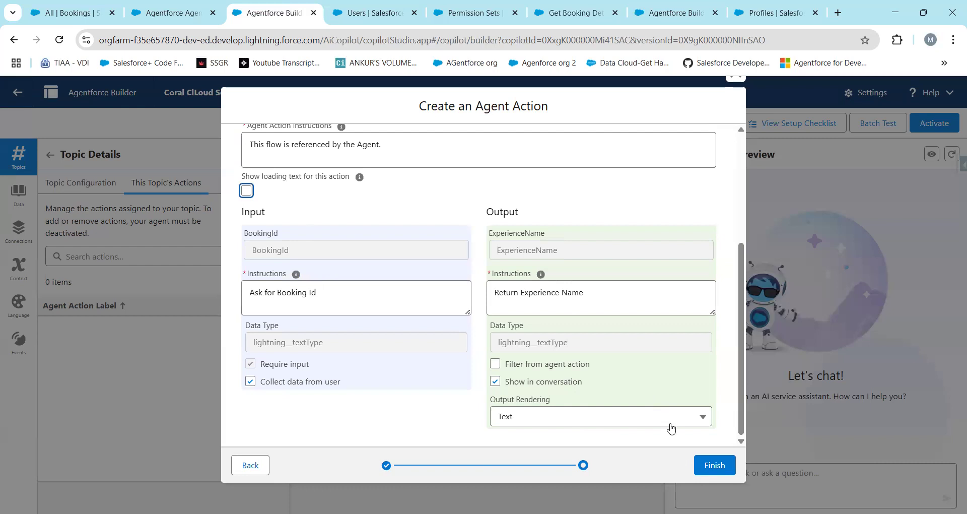
left_click(714, 464)
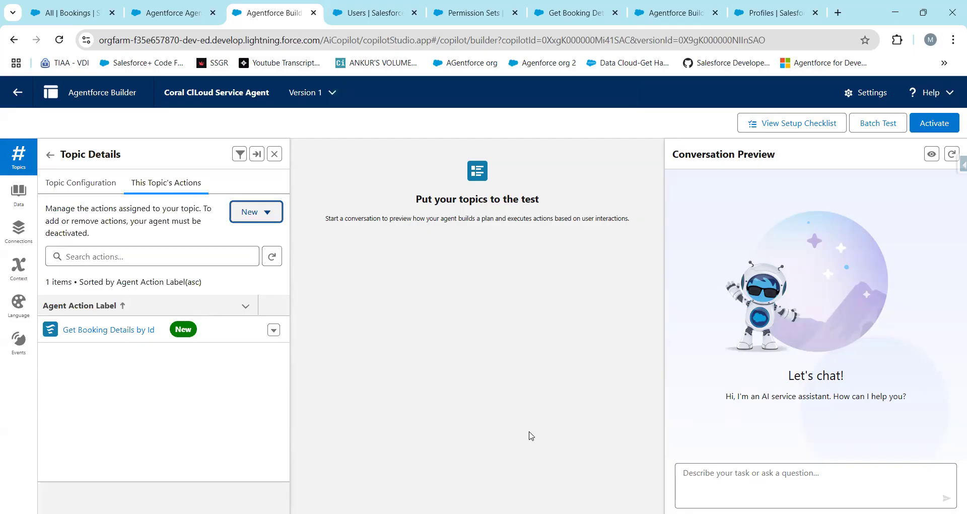
Activate the Coral Cloud service agent and send it the greeting "Hi" in the conversation preview.
left_click(934, 124)
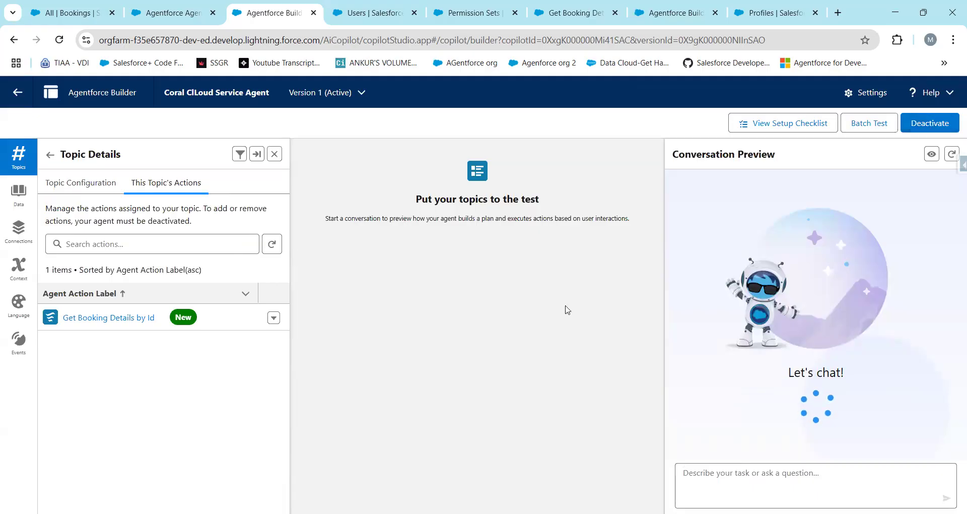
type("Hi")
key("Return")
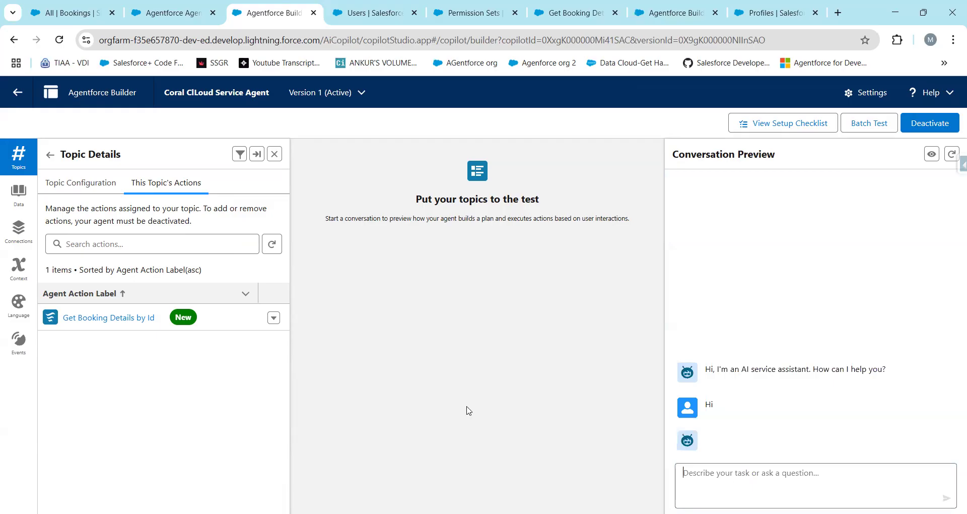
Copy the booking record number in row 29 of the All Bookings list.
key("ctrl+1")
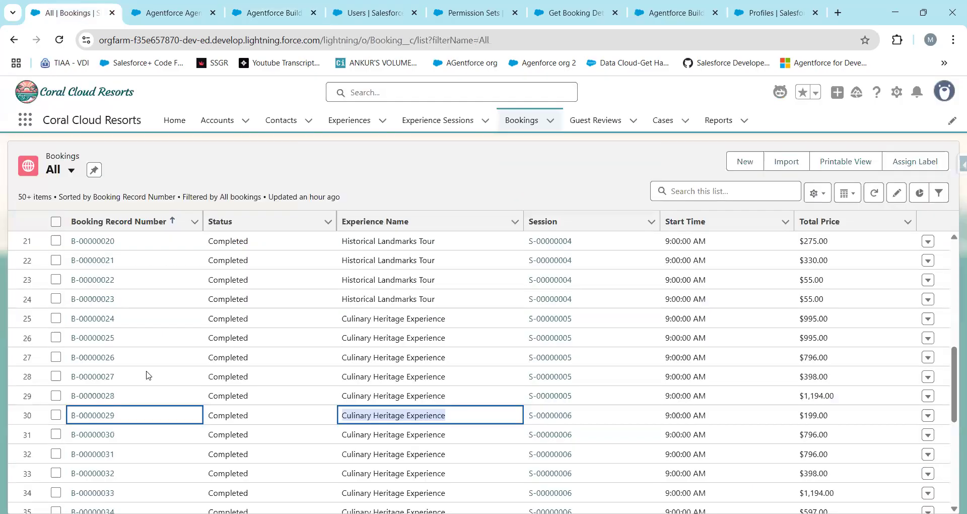
left_click_drag(126, 400, 73, 402)
key("ctrl+c")
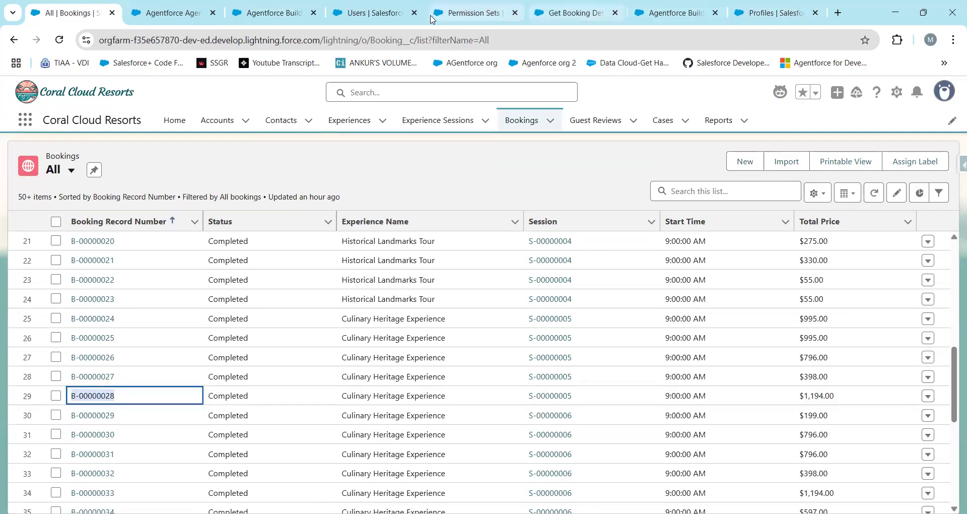
Send the agent "need to know the details of my booking:" followed by the copied booking record number.
left_click(272, 13)
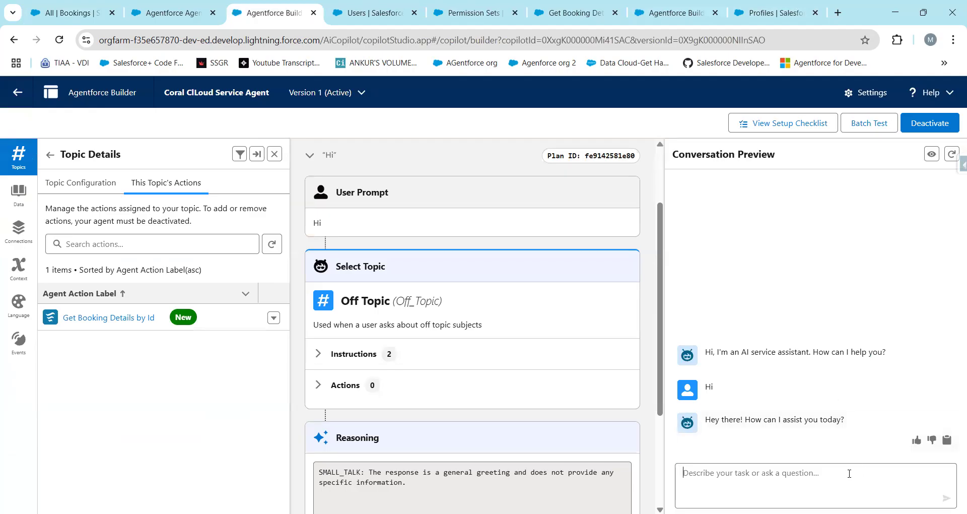
type("need to k")
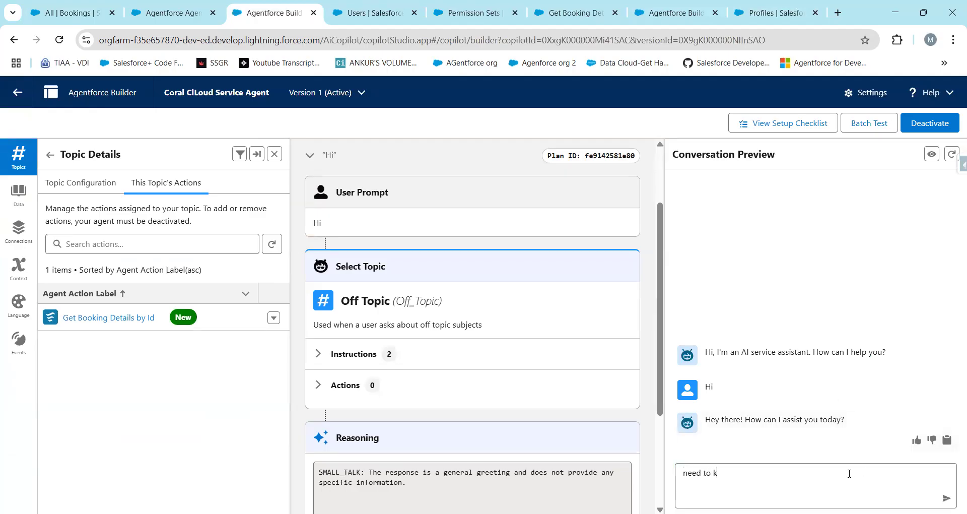
type("now the details of my booking")
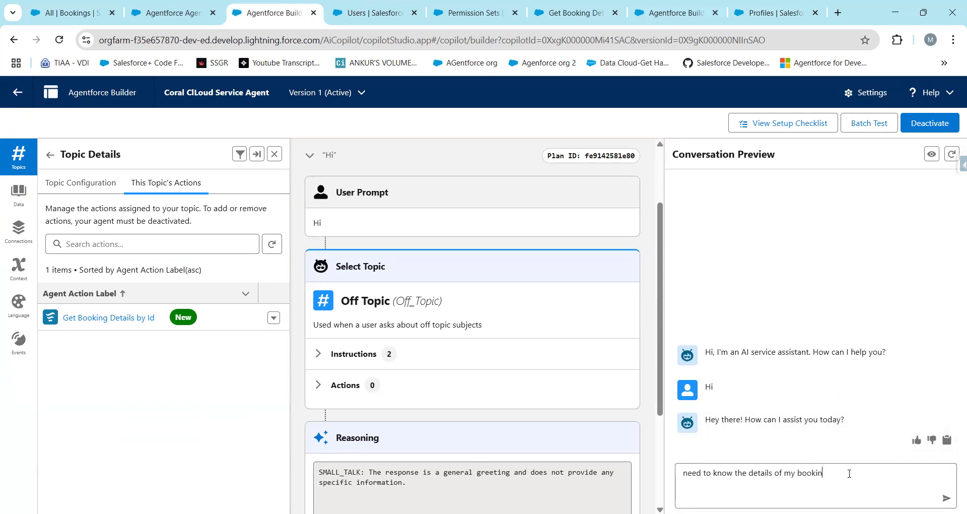
key("ctrl+v")
left_click(827, 474)
type(":")
key("Return")
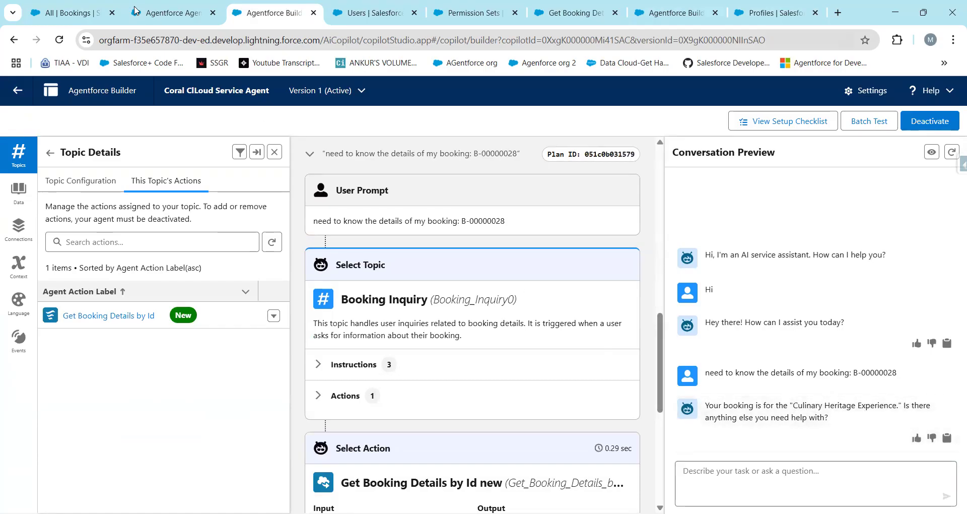
Check the experience name in row 29 of the Bookings list, and copy the booking record number in row 6.
left_click(73, 13)
left_click_drag(341, 396, 448, 400)
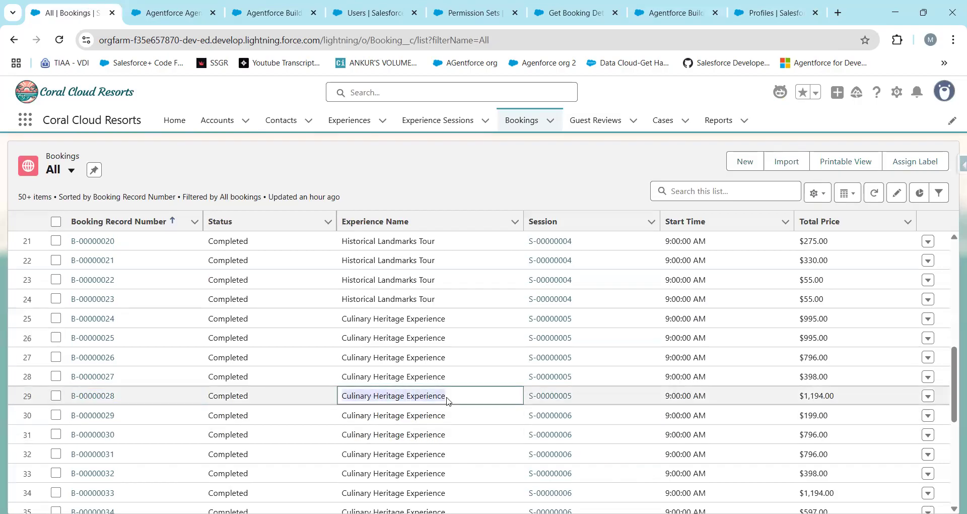
scroll(448, 400, "up", 8)
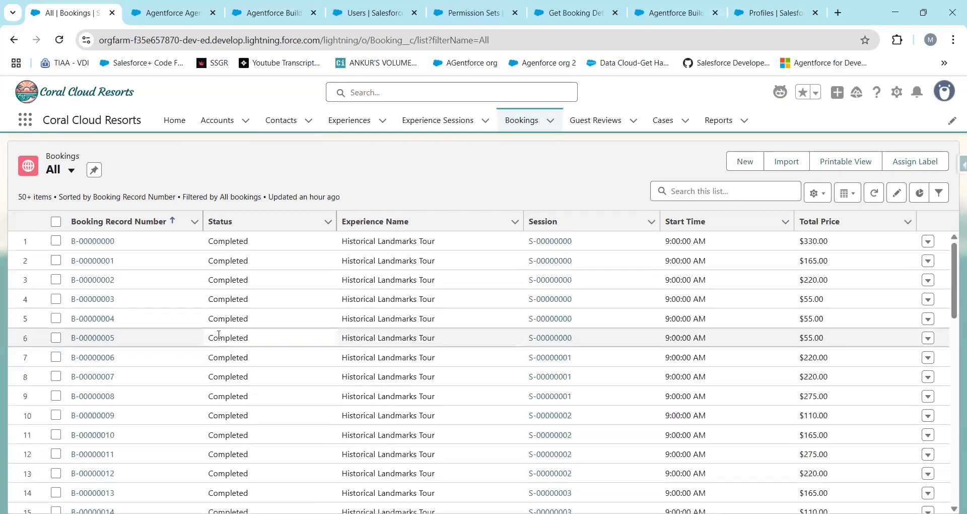
left_click_drag(123, 339, 62, 337)
key("ctrl+c")
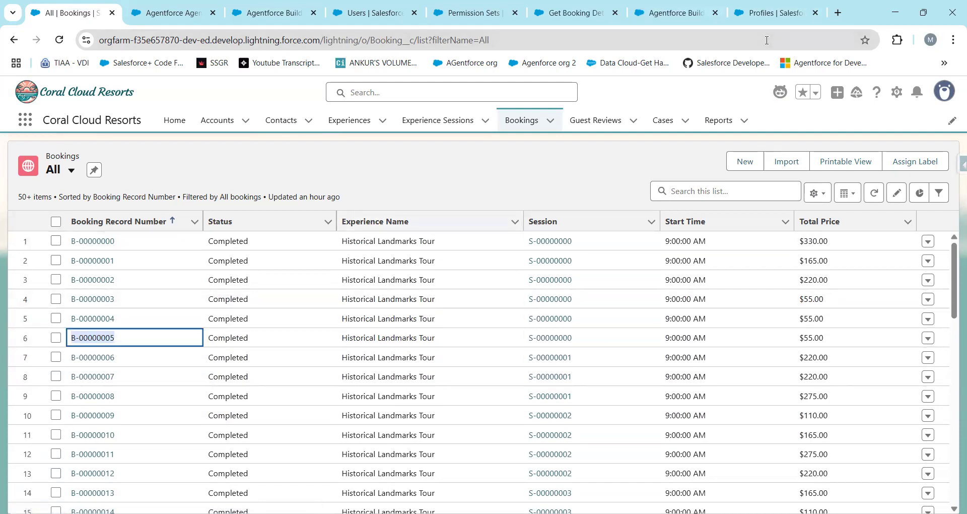
Send the agent only the copied booking record number from row 6, removing the stray blank line before it.
left_click(271, 6)
key("ctrl+v")
key("Up")
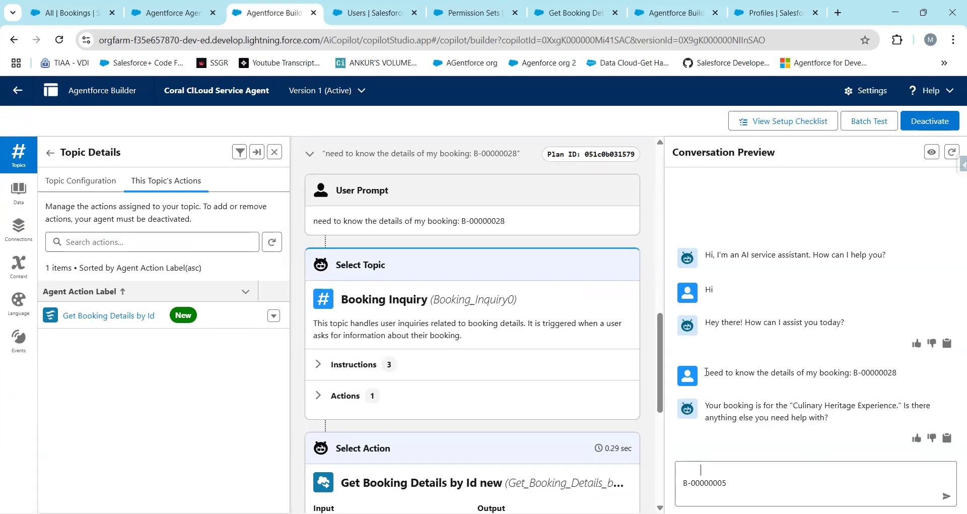
key("shift+Home")
key("Delete")
key("Delete")
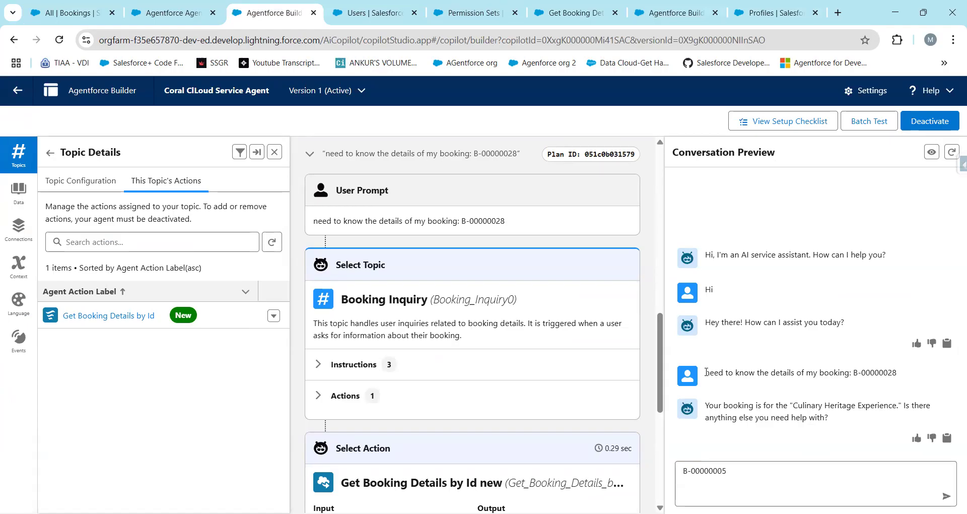
key("Return")
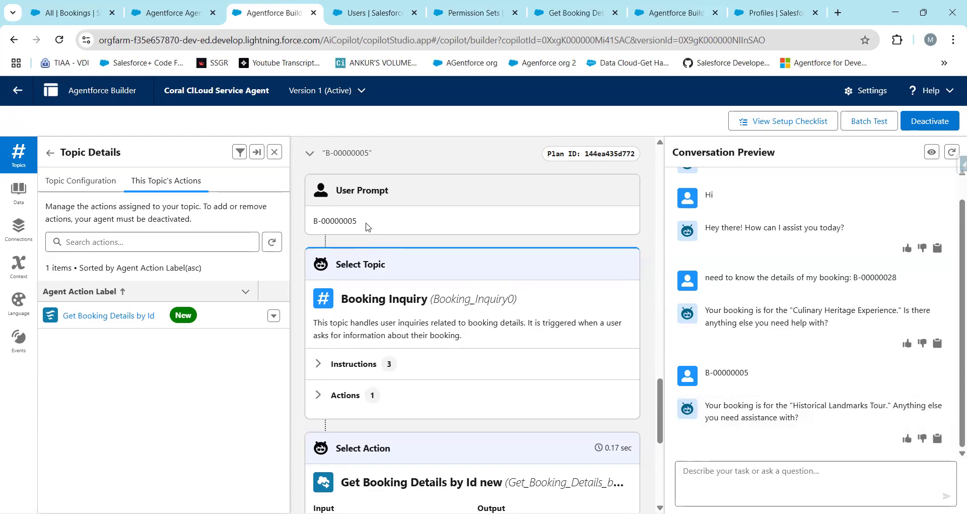
Examine the plan trace of the first booking question, expanding the Booking Inquiry topic's instructions and actions and reviewing the action's input and output.
scroll(367, 226, "up", 6)
scroll(367, 227, "up", 8)
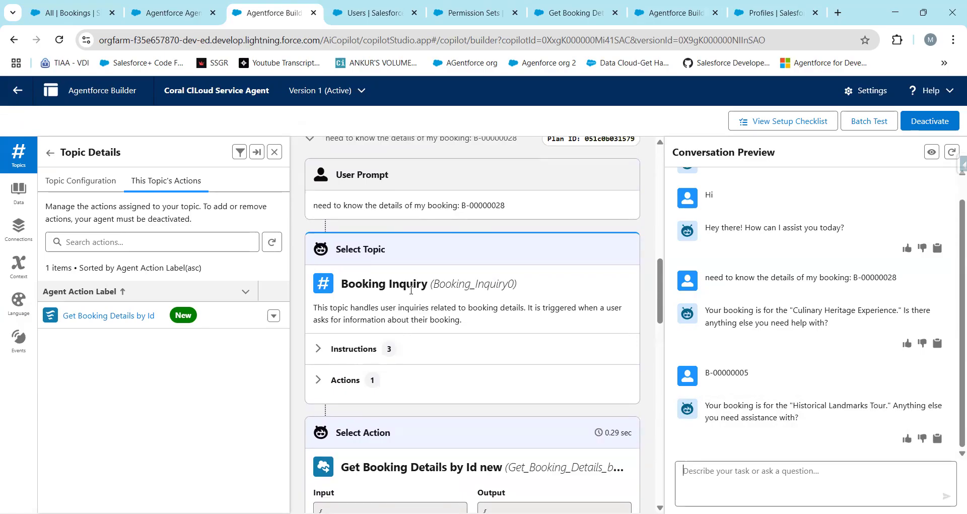
scroll(425, 316, "down", 1)
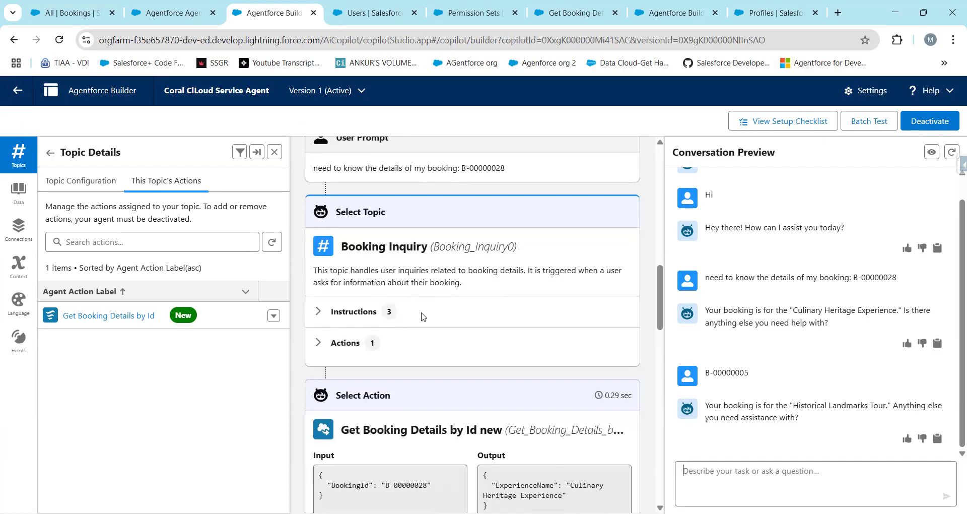
left_click(318, 311)
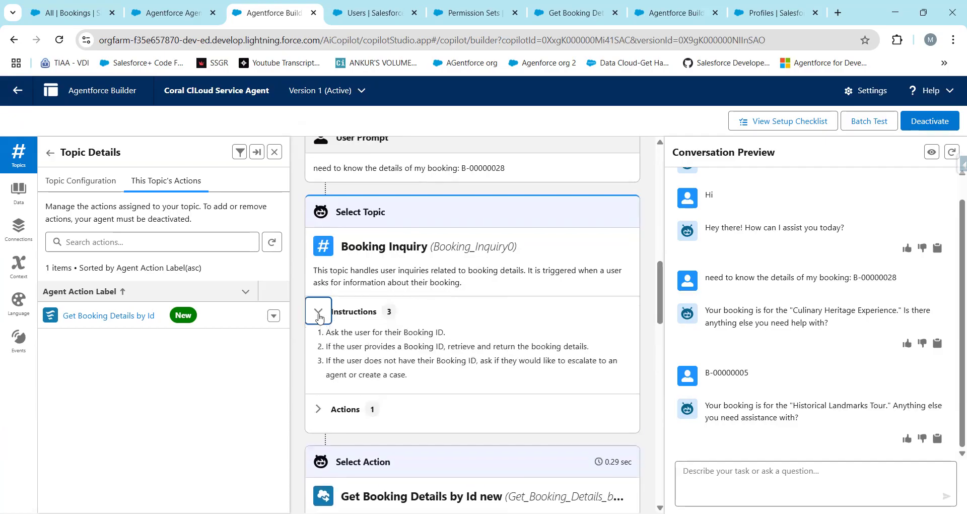
scroll(403, 272, "down", 1)
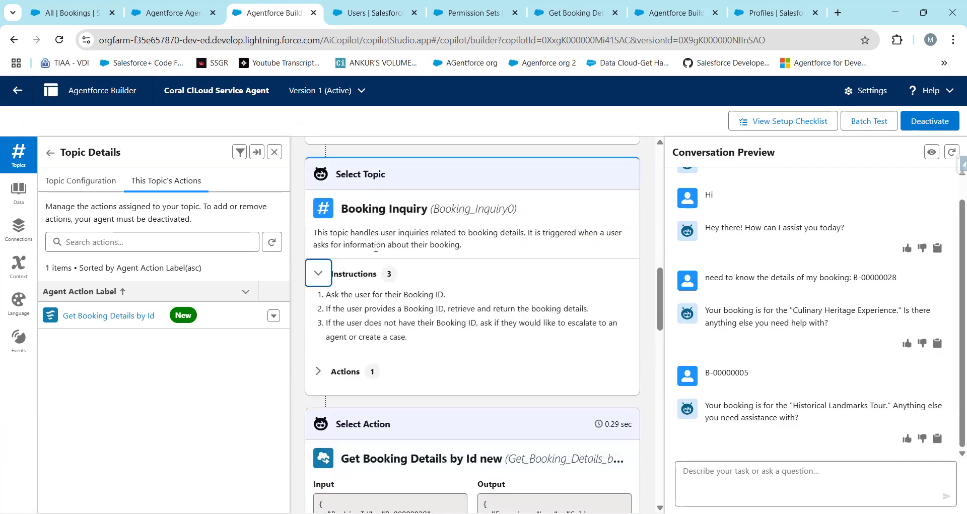
scroll(398, 318, "down", 1)
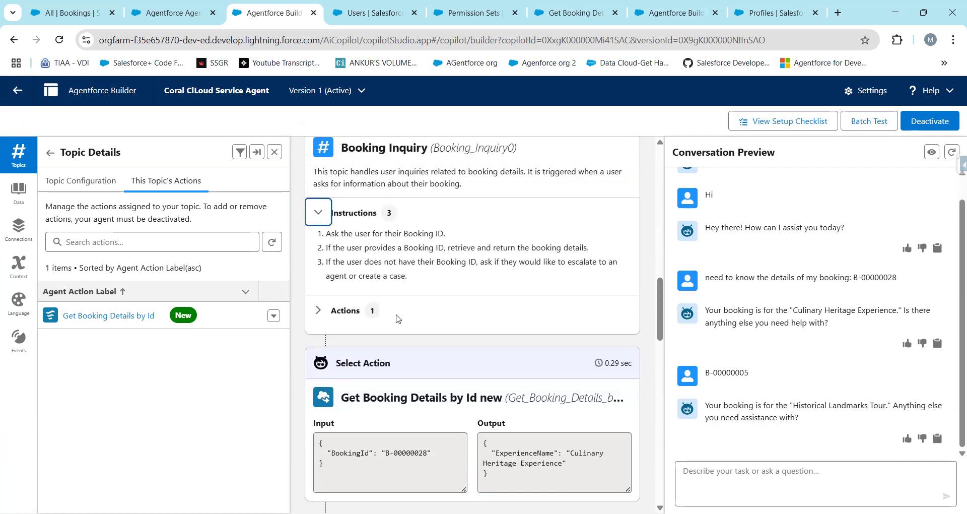
left_click(318, 310)
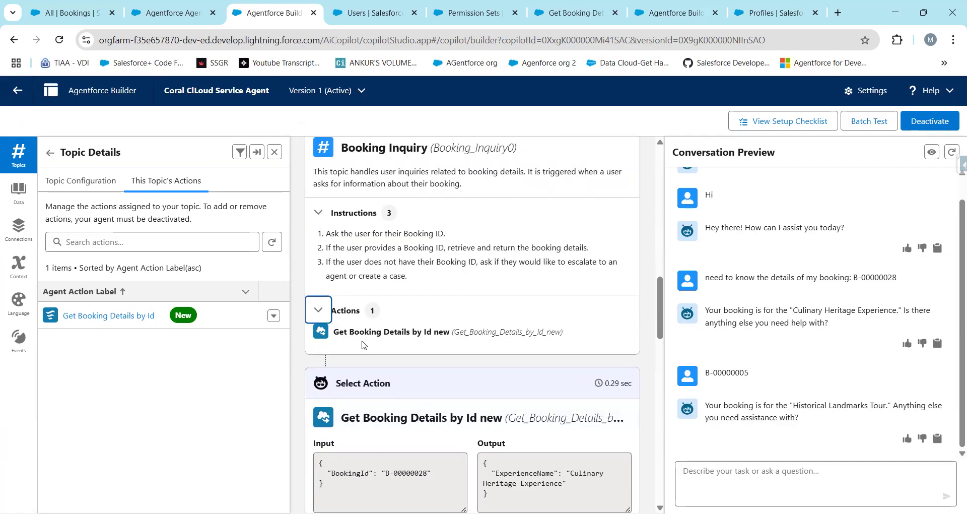
scroll(416, 372, "down", 2)
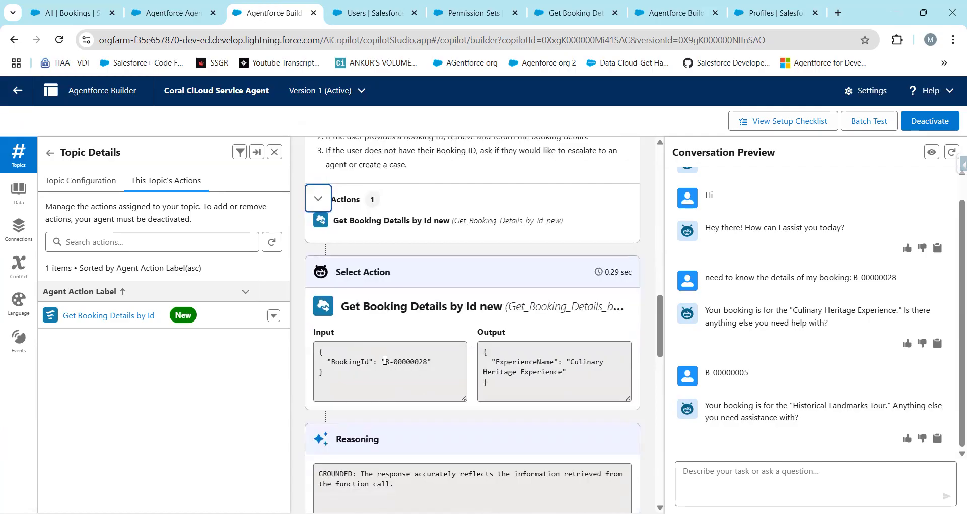
Examine the first booking question's action input, reasoning and response, and the second booking message's plan trace from topic selection through reasoning and agent response.
left_click_drag(385, 362, 425, 364)
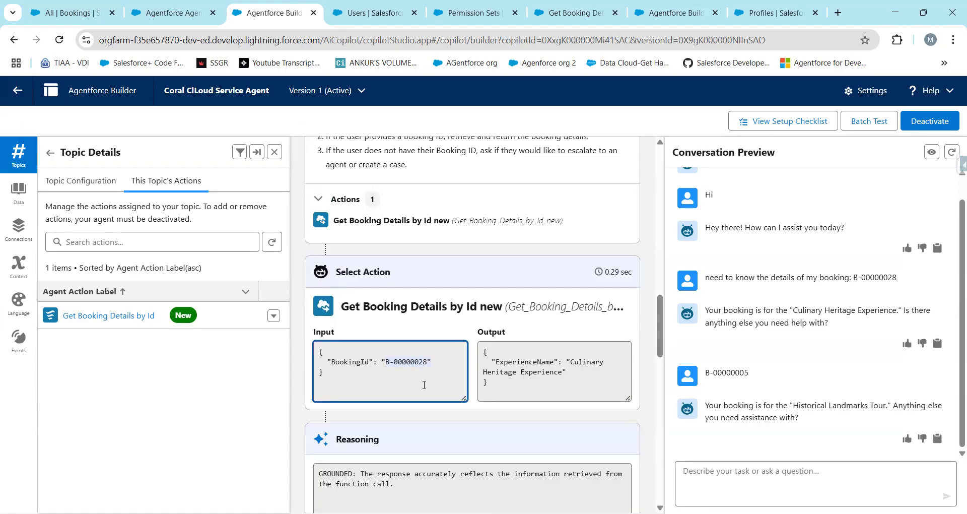
scroll(424, 384, "down", 2)
scroll(500, 421, "down", 1)
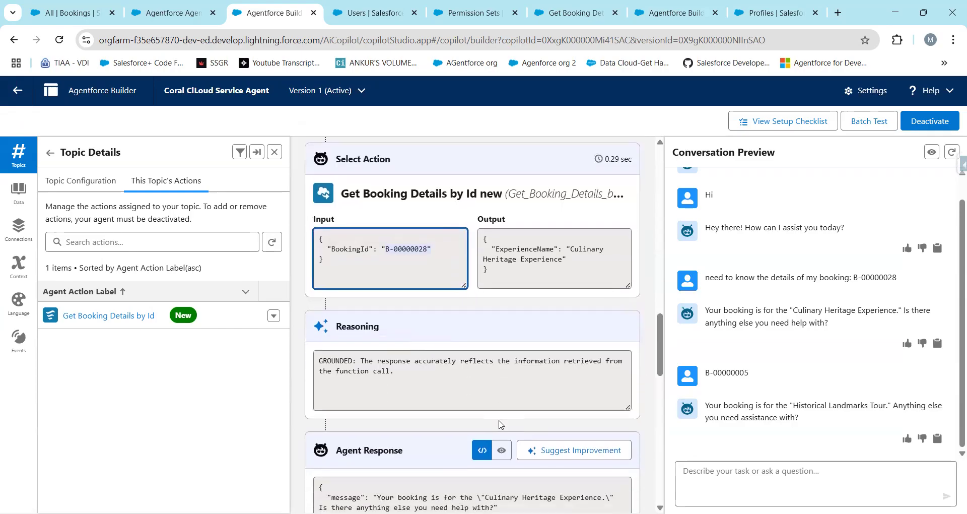
scroll(500, 423, "down", 5)
scroll(500, 424, "down", 3)
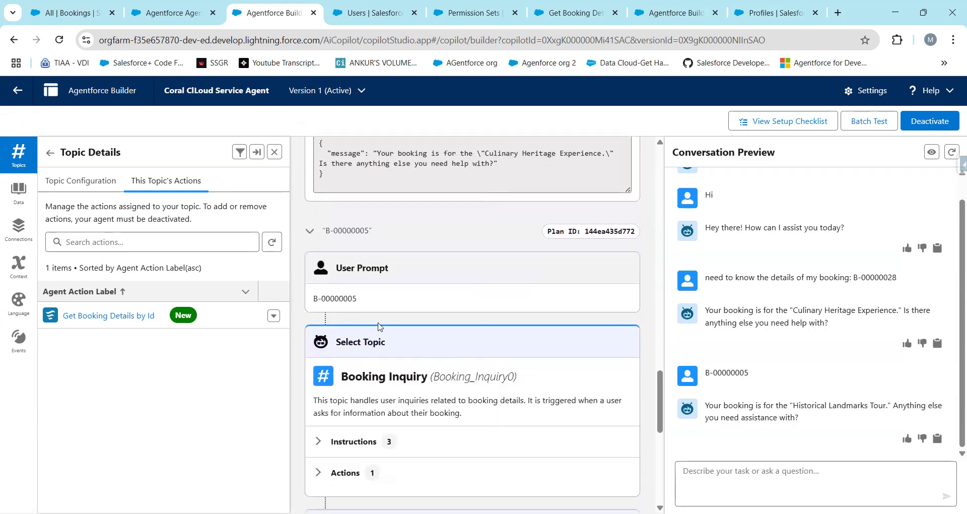
scroll(333, 301, "down", 2)
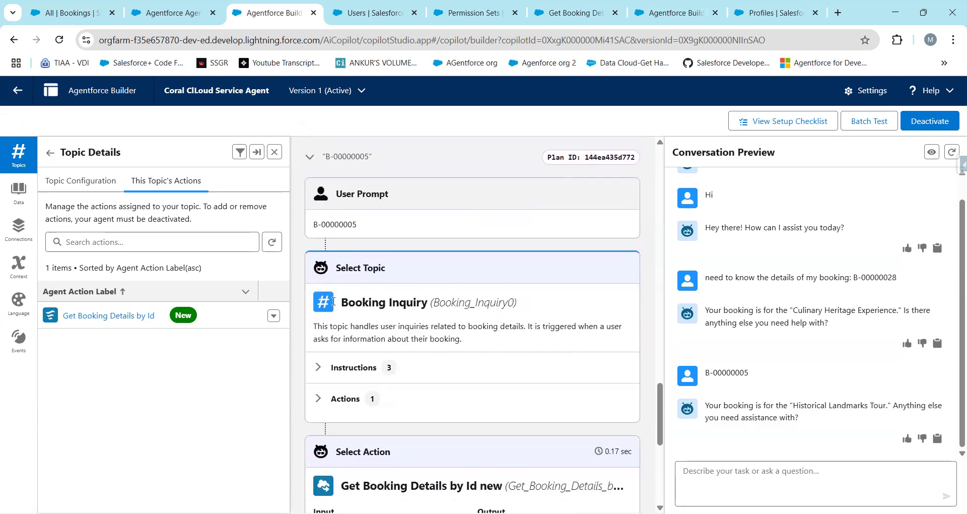
scroll(443, 370, "down", 1)
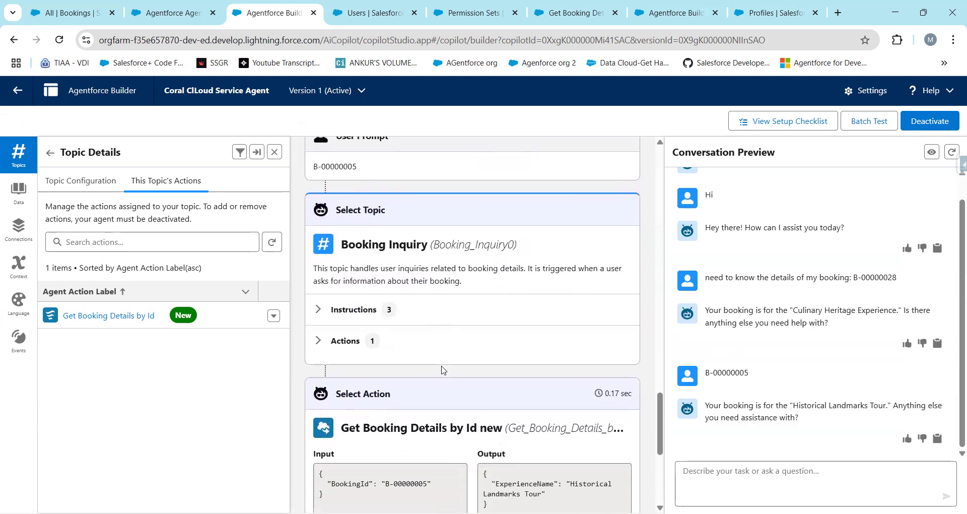
scroll(382, 362, "down", 3)
scroll(382, 362, "down", 2)
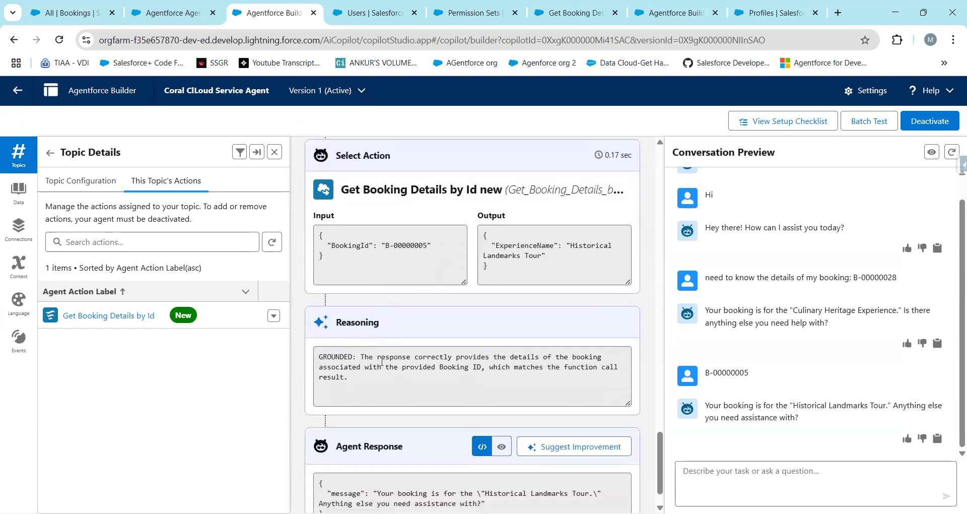